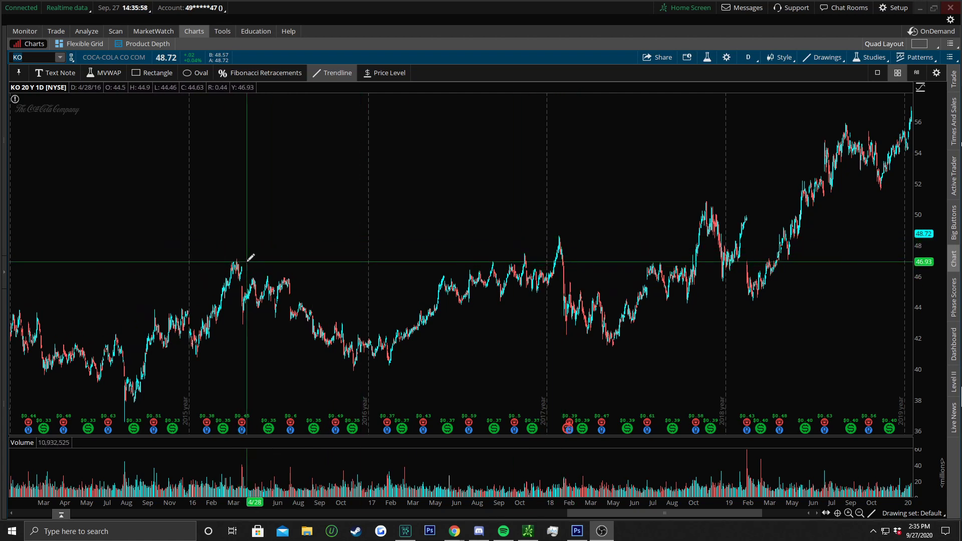
Step: Draw a trial rising line from the 2018 low into 2019, then delete it
left_click_drag(629, 339, 837, 269)
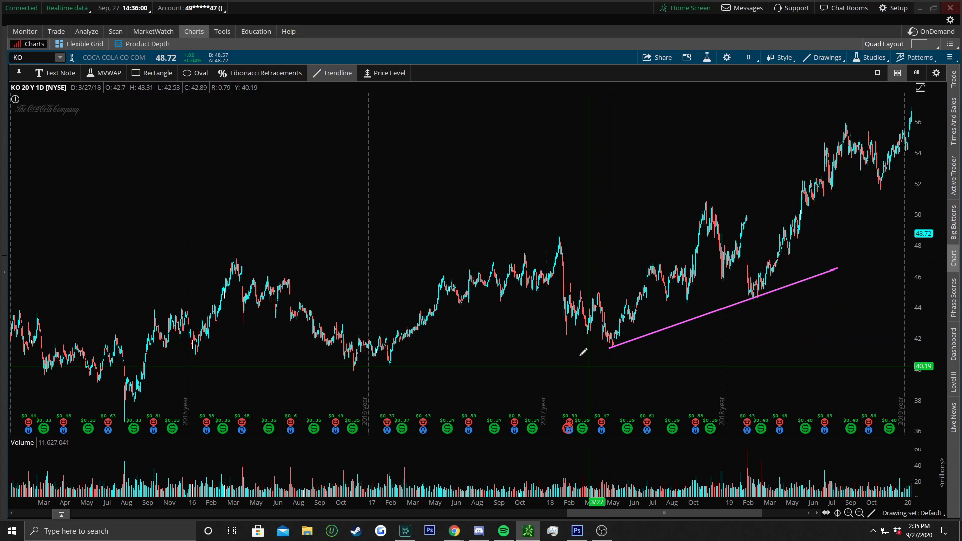
right_click(757, 296)
left_click(787, 326)
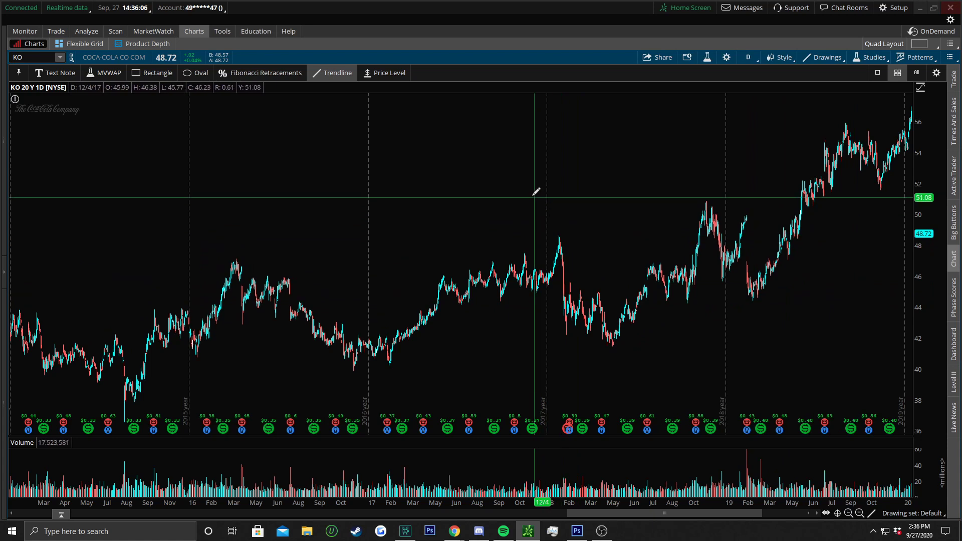
Step: Discard a trial falling line, widen the view to 2014, and end the uptrend line in late 2019 near 43.5
left_click_drag(499, 167, 614, 226)
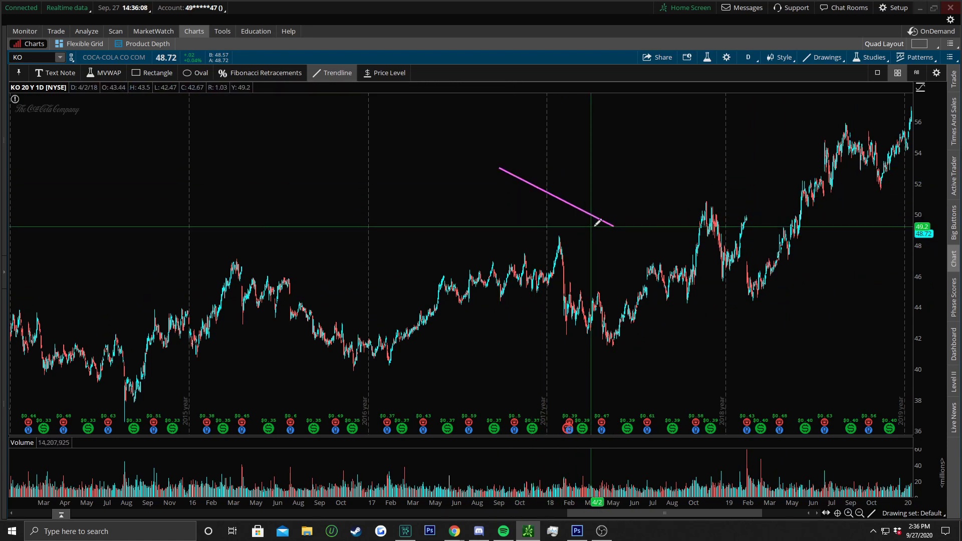
right_click(604, 220)
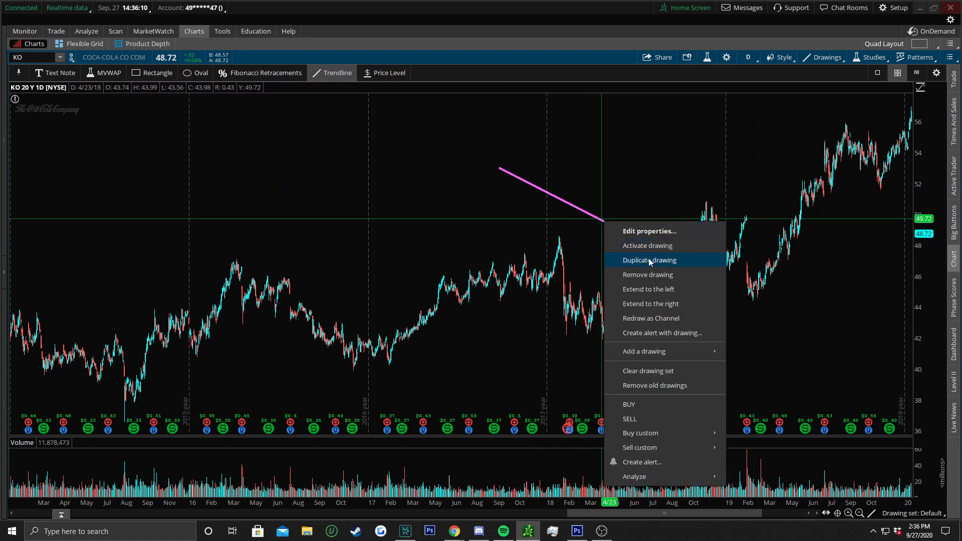
left_click(648, 272)
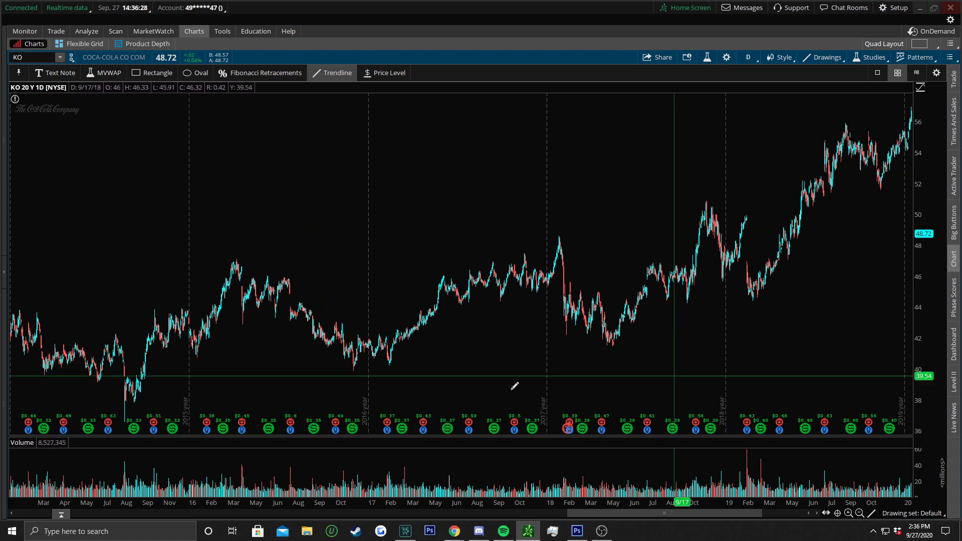
left_click_drag(440, 502, 499, 503)
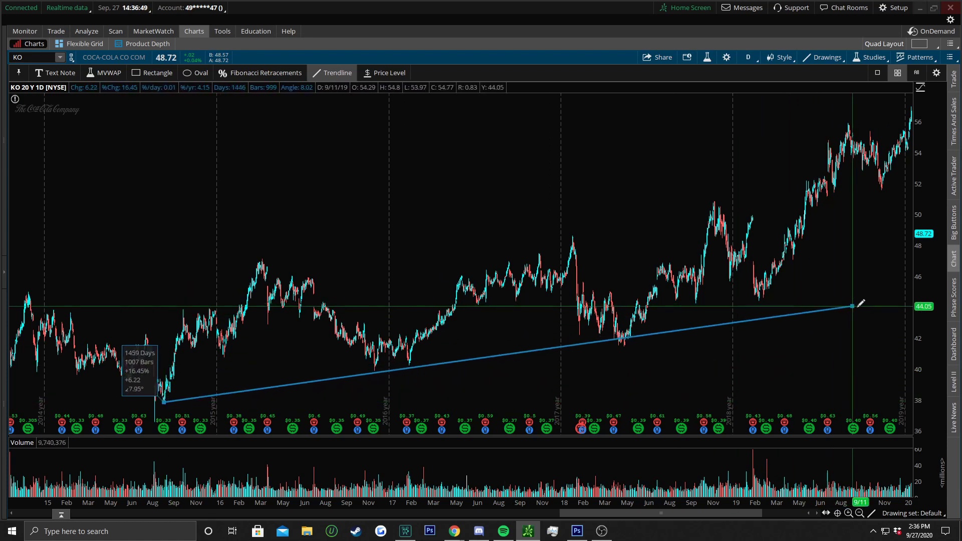
left_click(871, 316)
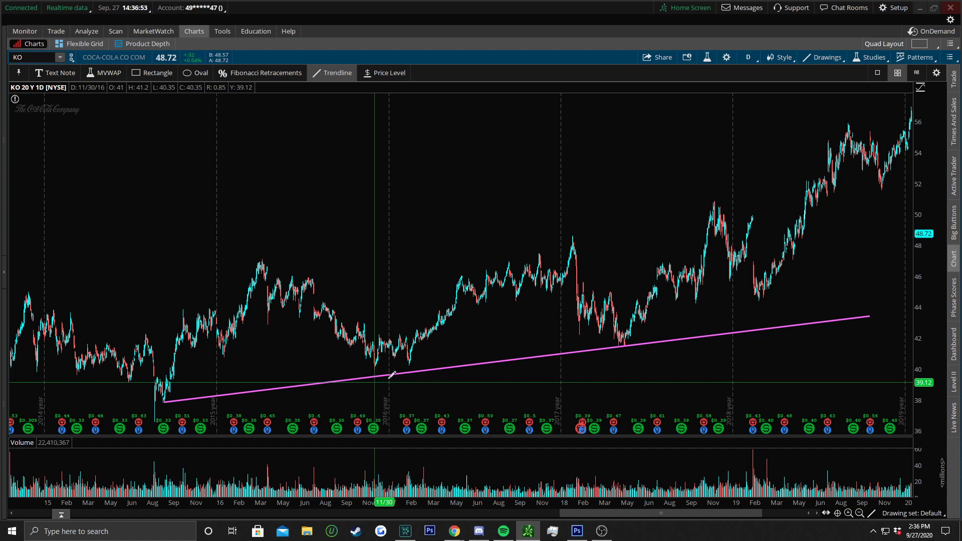
left_click(201, 73)
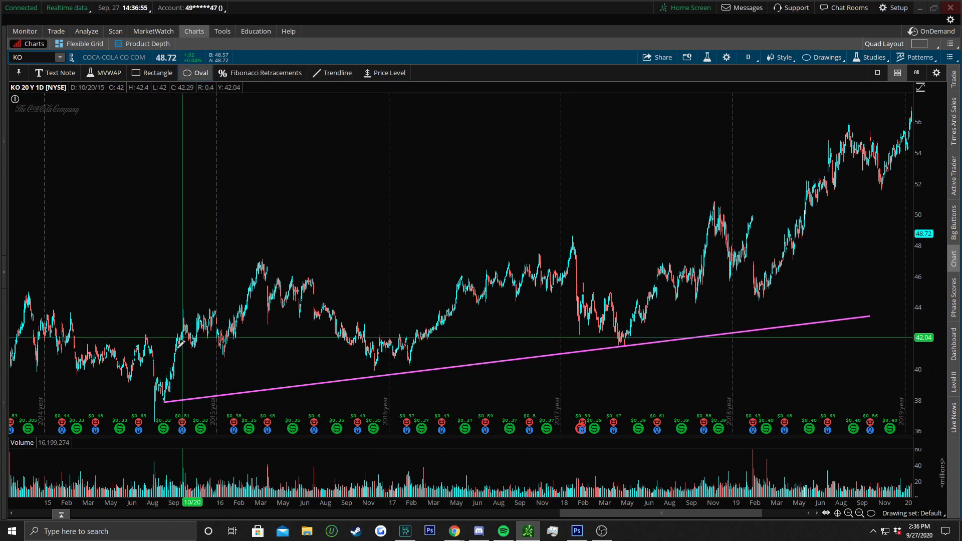
left_click(155, 394)
left_click(179, 407)
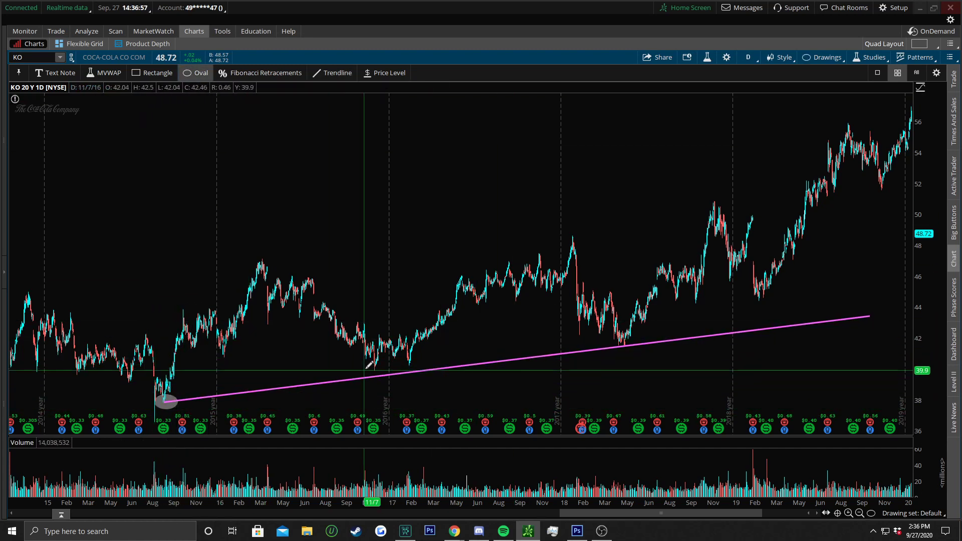
left_click(362, 356)
left_click(399, 391)
left_click(399, 352)
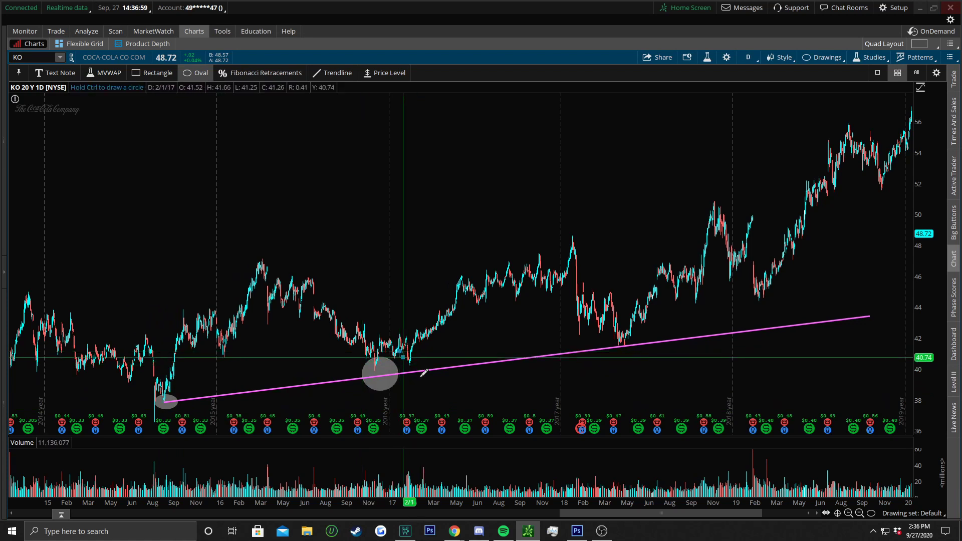
left_click(432, 389)
left_click(605, 332)
left_click(648, 366)
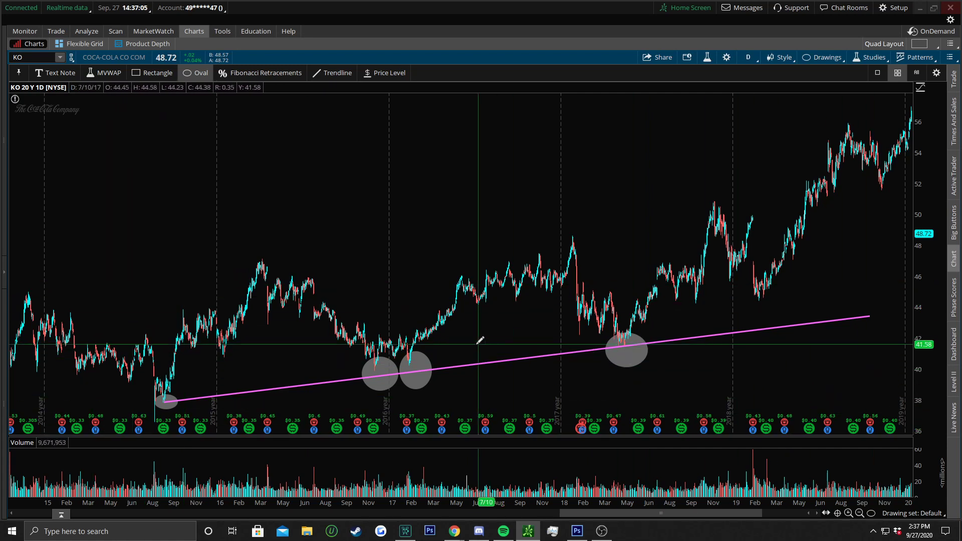
right_click(425, 357)
left_click(463, 385)
right_click(383, 372)
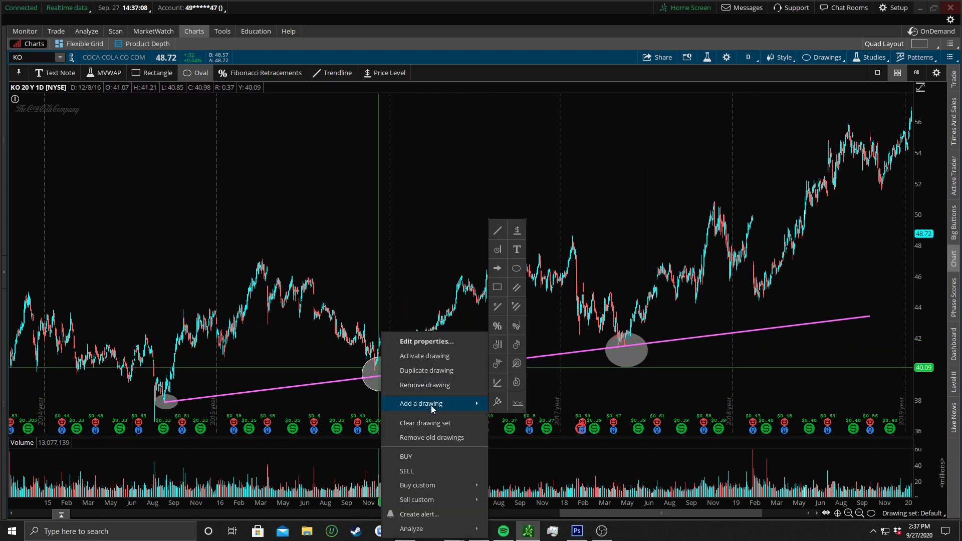
left_click(411, 384)
right_click(628, 353)
left_click(671, 389)
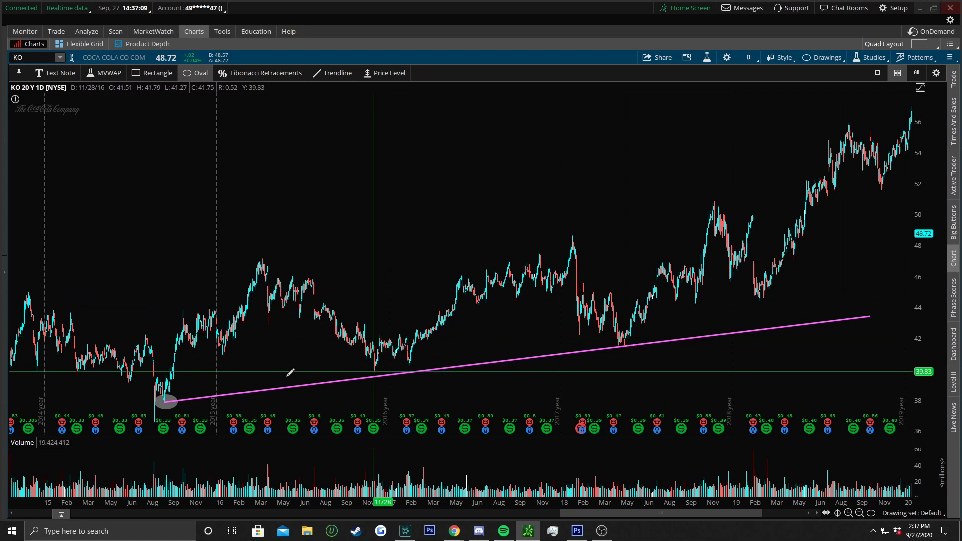
right_click(170, 398)
left_click(214, 384)
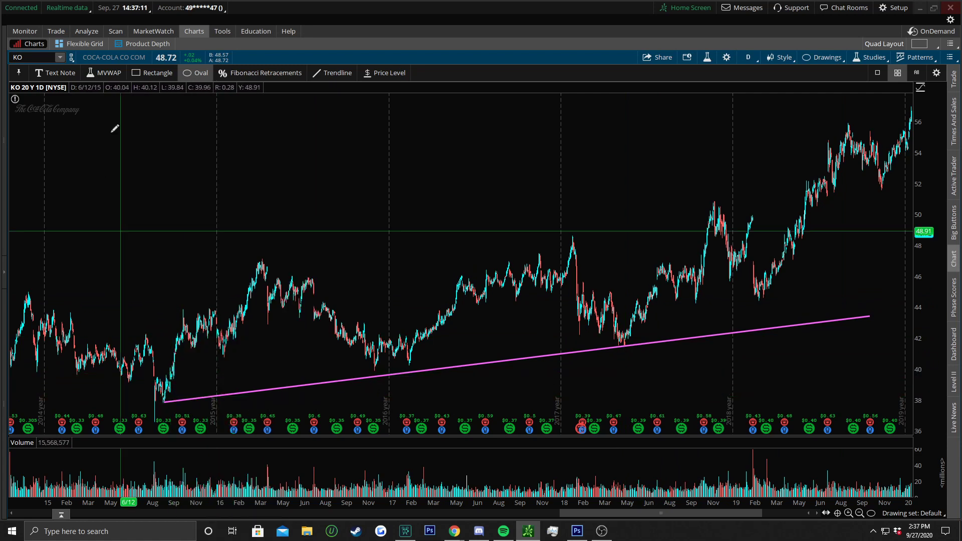
Step: Draw the upper magenta trendline from the late-2014 high to 12/31/19 near 52.47
left_click(325, 75)
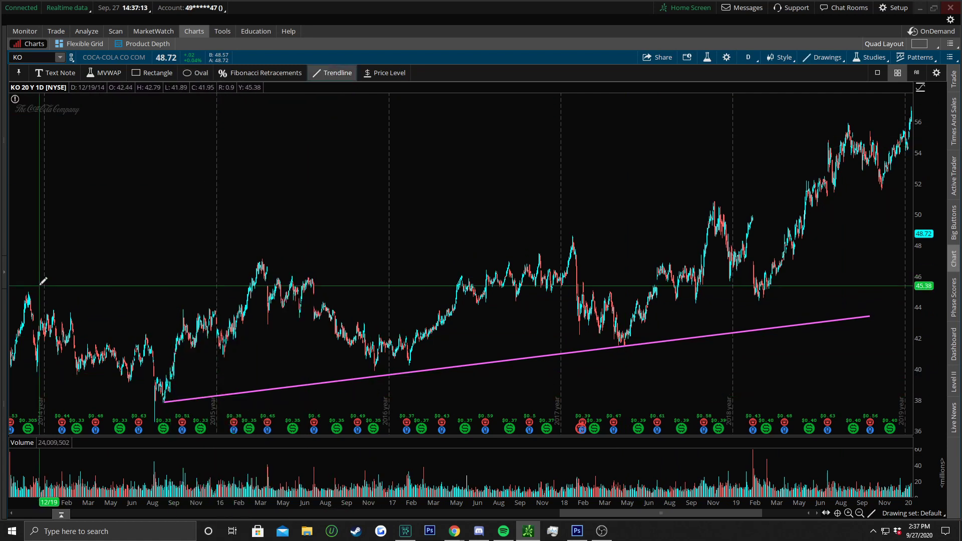
left_click(28, 293)
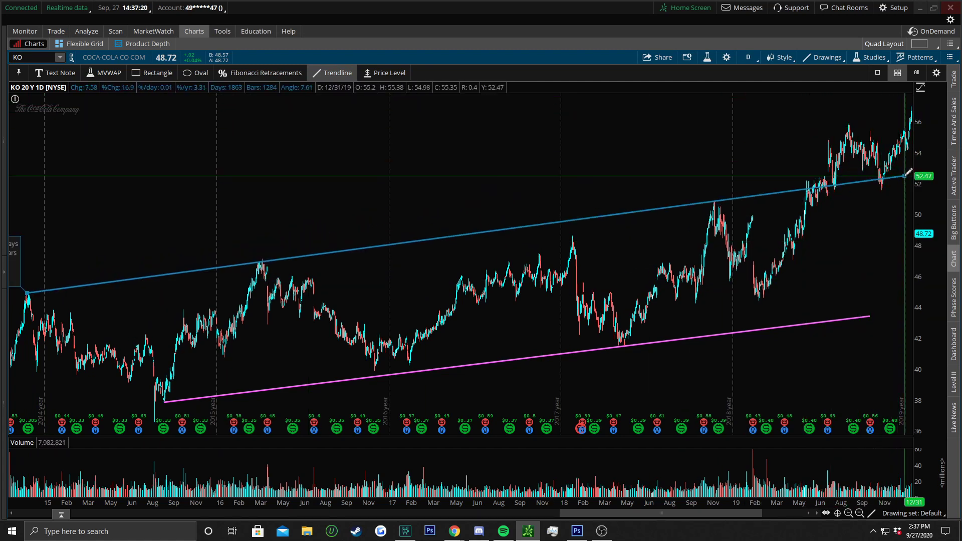
left_click(905, 175)
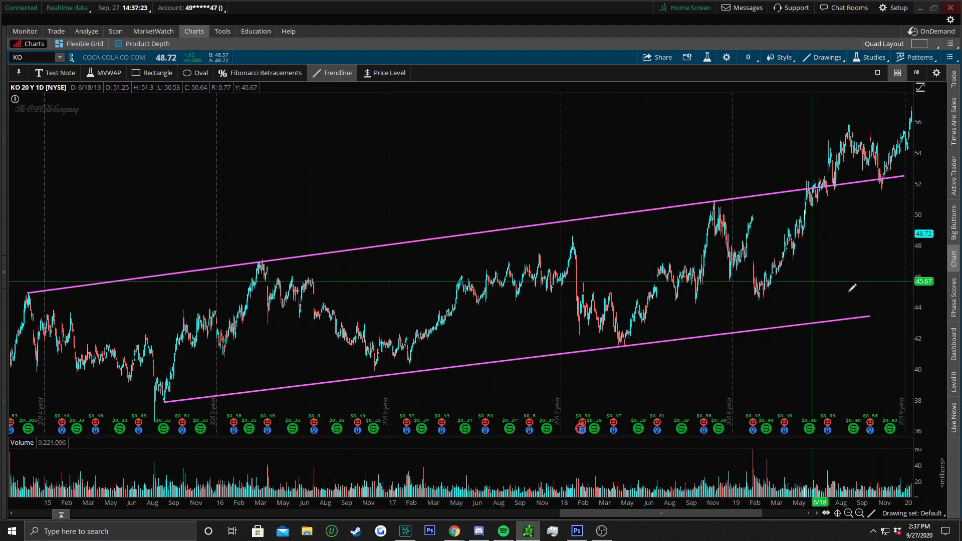
left_click_drag(774, 502, 644, 515)
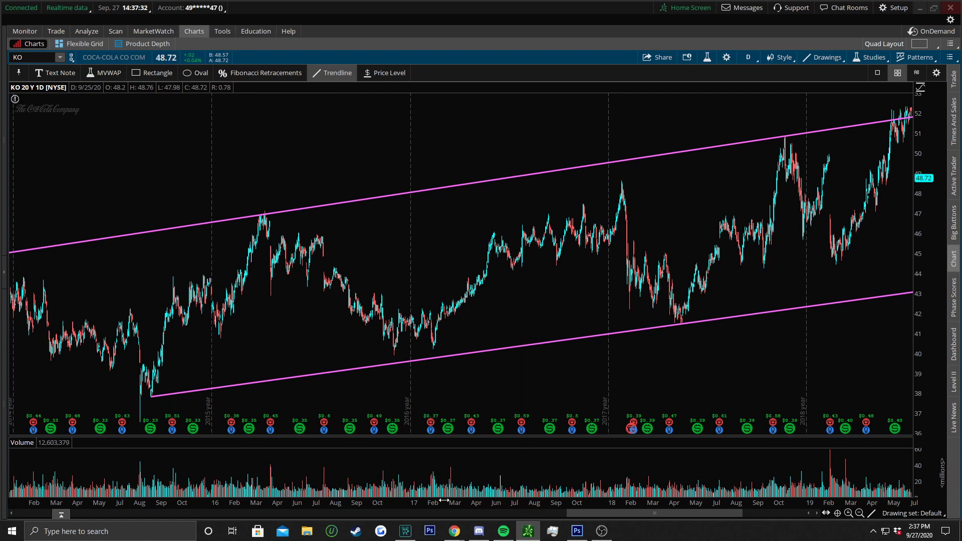
scroll(401, 251, "down", 3)
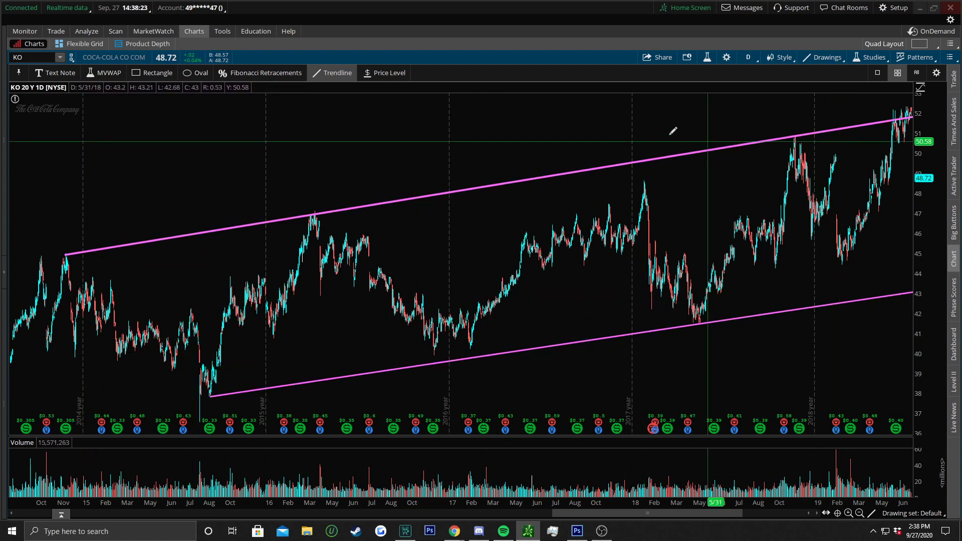
Step: Draw two parallel falling lines from the late-2014 high down to the 2015 low
left_click(66, 254)
left_click(233, 342)
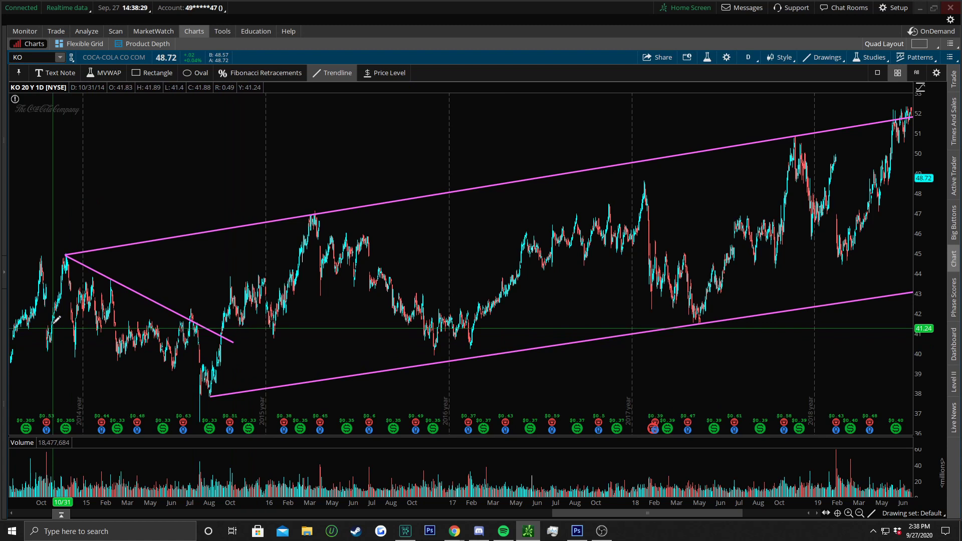
left_click(83, 331)
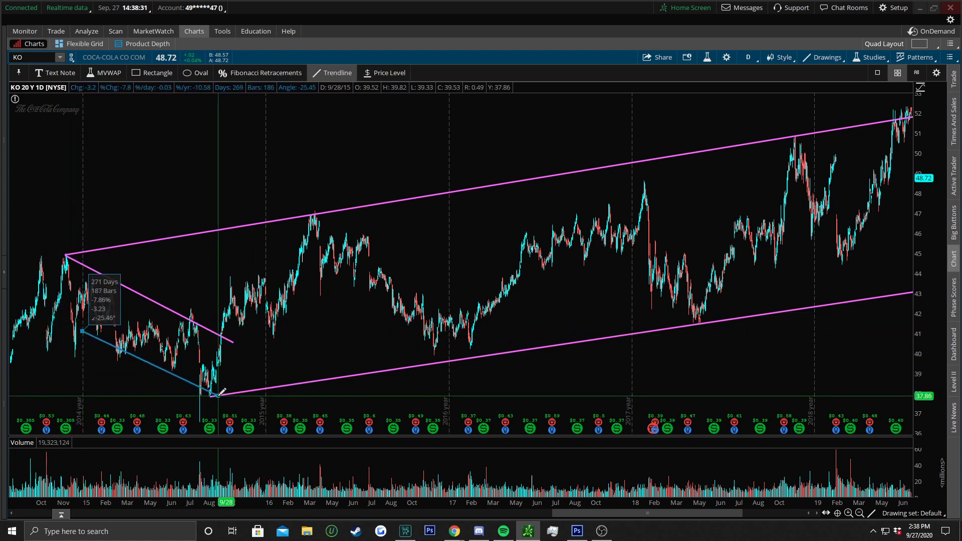
left_click(216, 395)
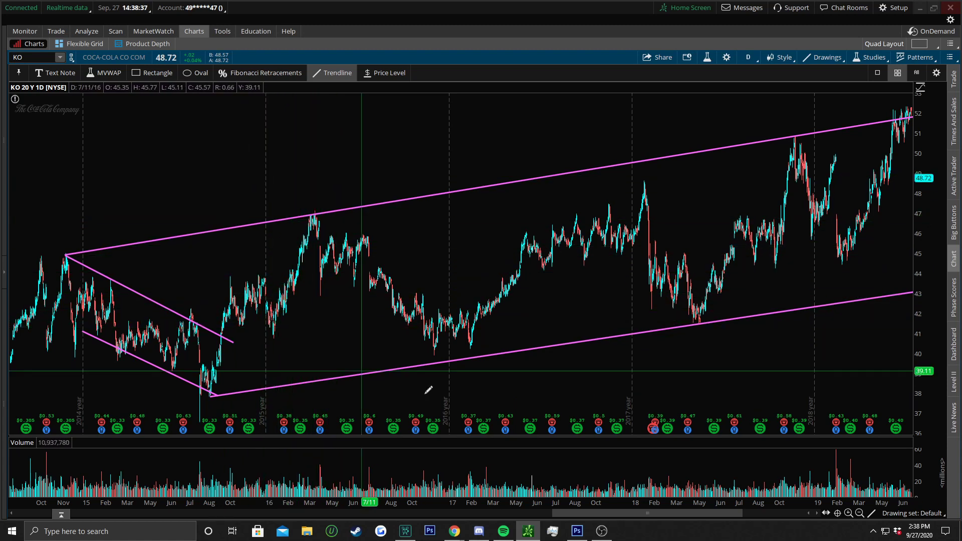
Step: Build an up-arrow near mid-2017 from a vertical shaft and two head strokes
left_click(530, 139)
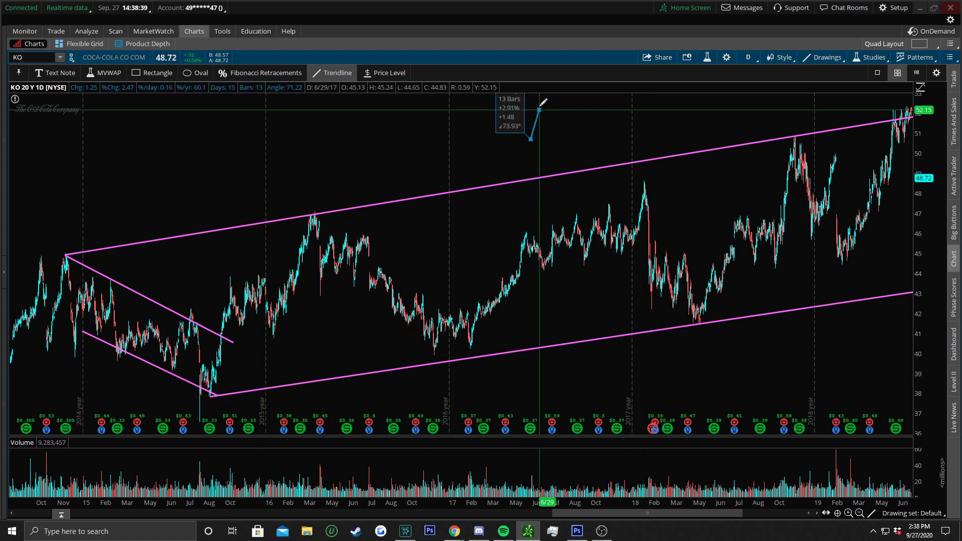
left_click(530, 101)
left_click(530, 101)
left_click(547, 120)
left_click(530, 101)
left_click(516, 114)
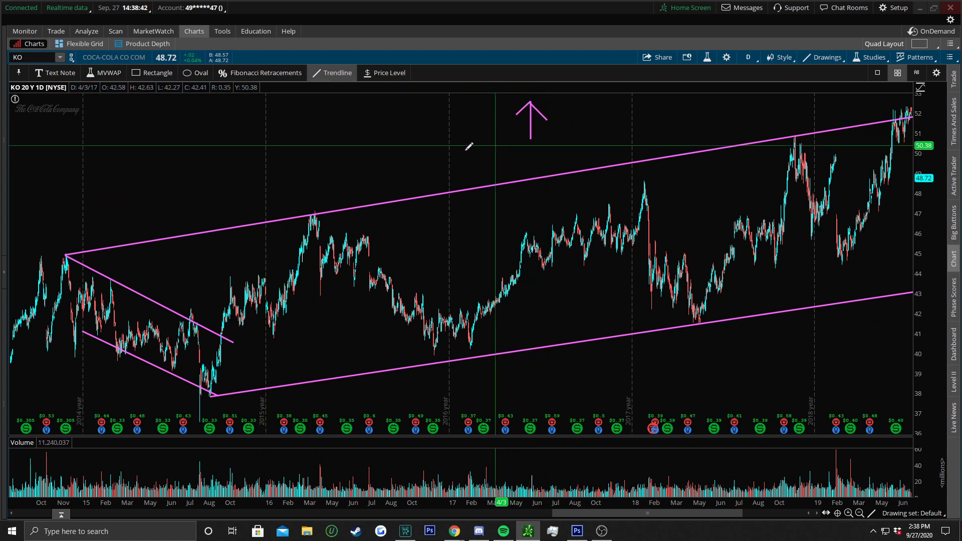
Step: Activate the arrow's right head stroke and realign it to meet the tip
right_click(540, 113)
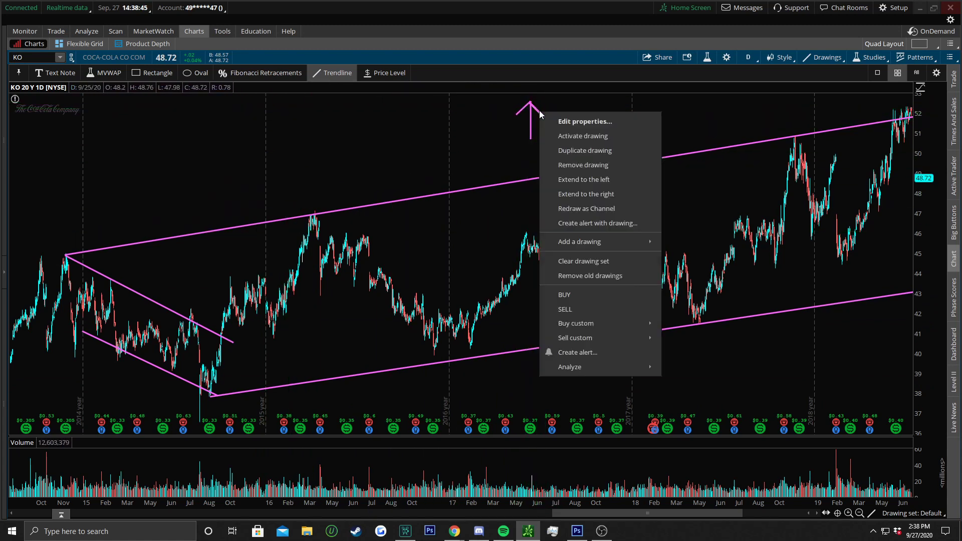
left_click(572, 141)
left_click_drag(548, 120, 539, 114)
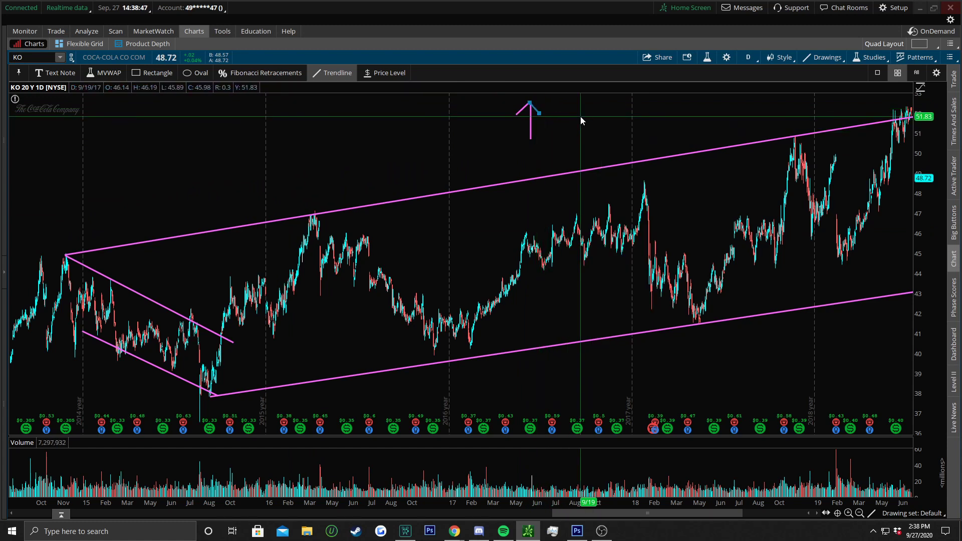
right_click(539, 110)
left_click(569, 136)
left_click_drag(541, 113, 544, 114)
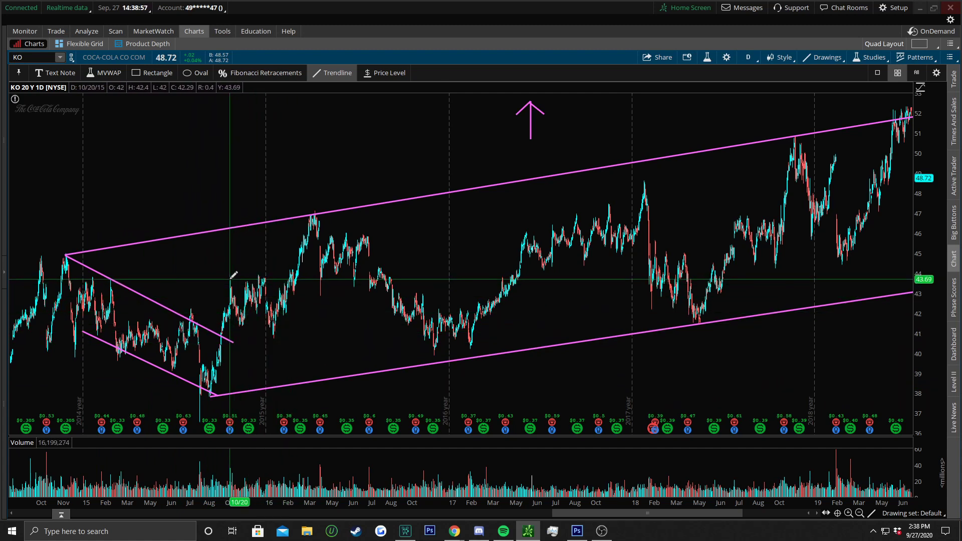
Step: Draw falling flag lines from the April 2016 peak and from the early-2018 peak to the March–May lows
left_click(314, 217)
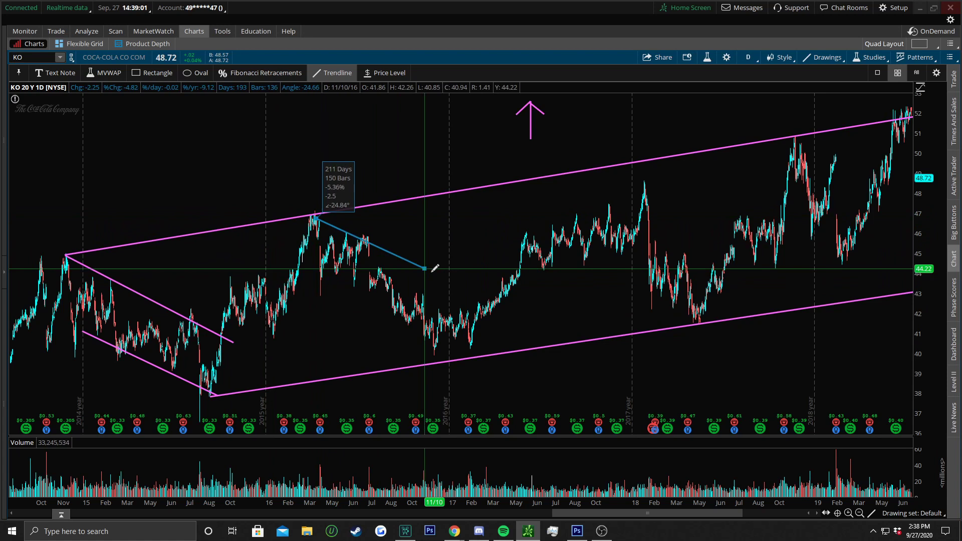
left_click(482, 316)
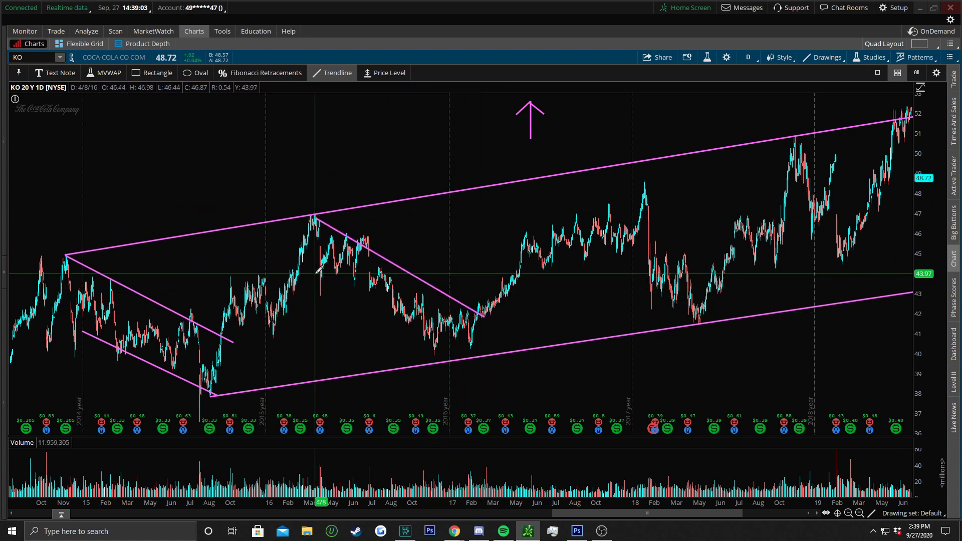
left_click(314, 275)
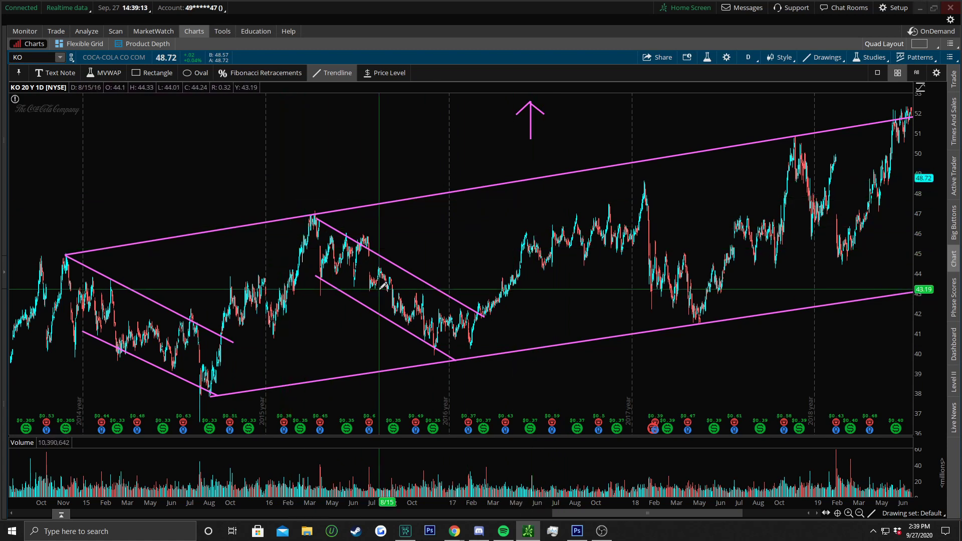
left_click(636, 202)
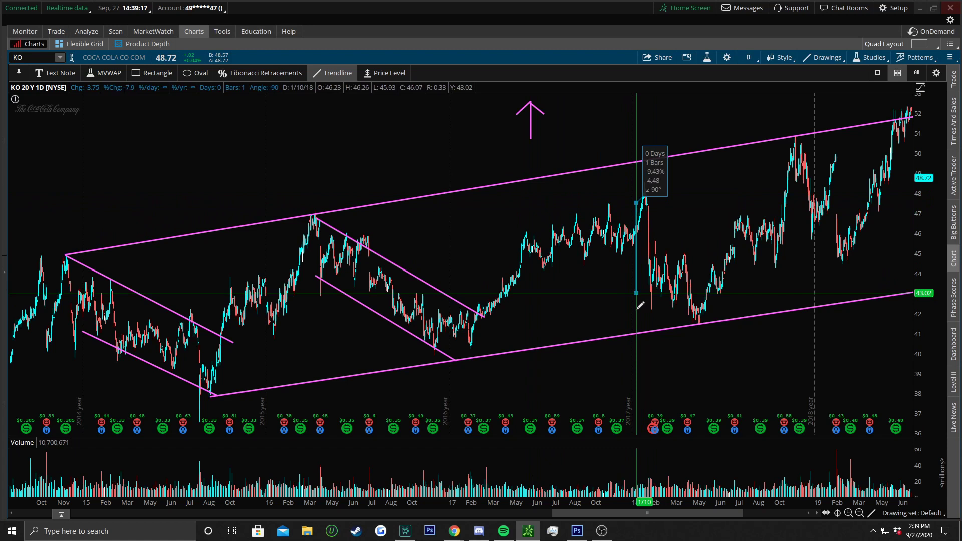
left_click(679, 321)
left_click(645, 200)
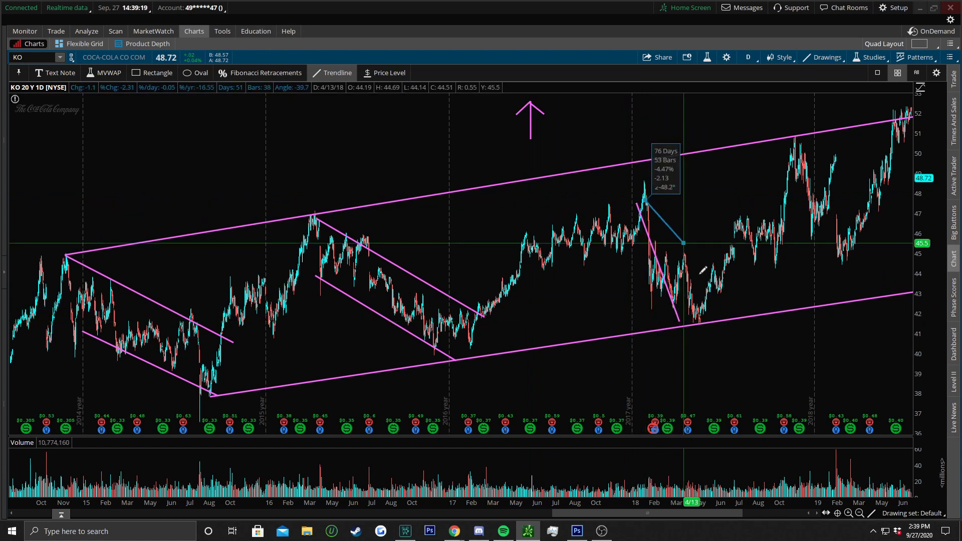
left_click(717, 297)
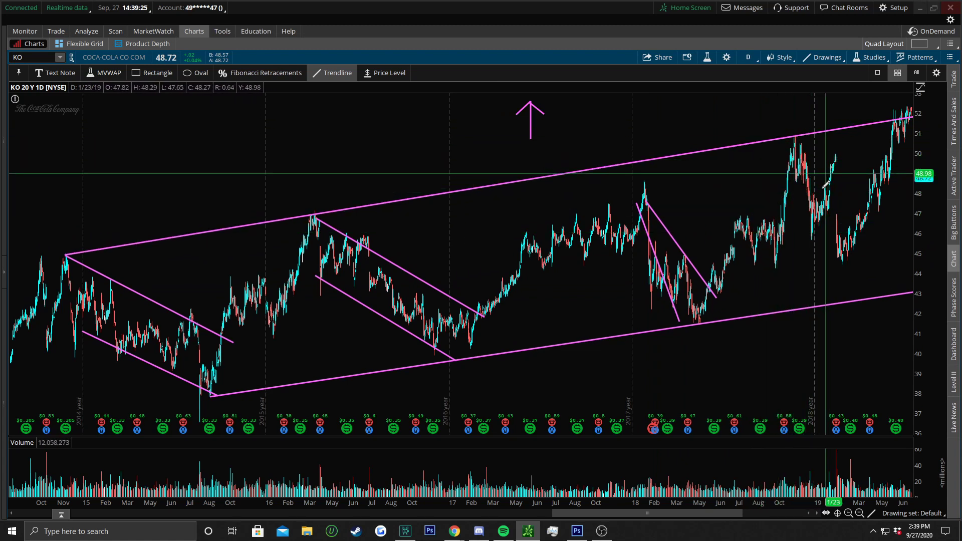
Step: Add short downward lines over the late-2018 pullback and the early-2019 dip
left_click_drag(800, 179, 822, 244)
left_click_drag(834, 154, 837, 167)
left_click_drag(849, 209, 862, 246)
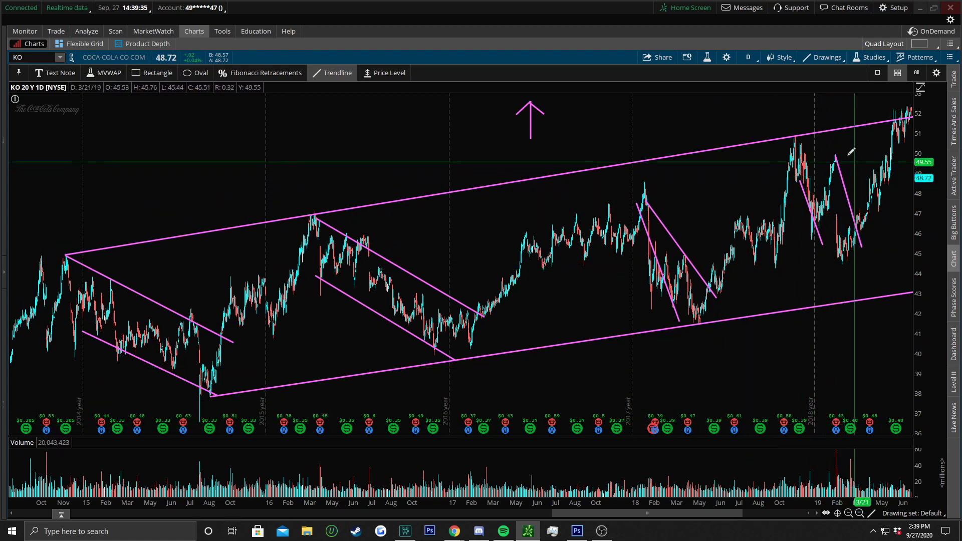
Step: Draw a down-arrow above late 2017: a vertical shaft plus two angled strokes meeting at its tip
left_click(607, 116)
left_click(607, 135)
left_click(591, 125)
left_click(607, 136)
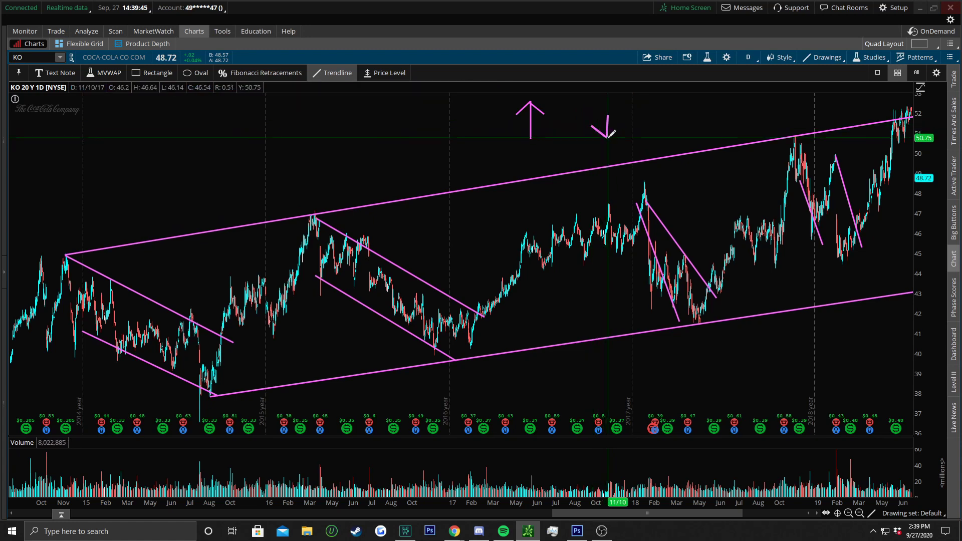
left_click(608, 137)
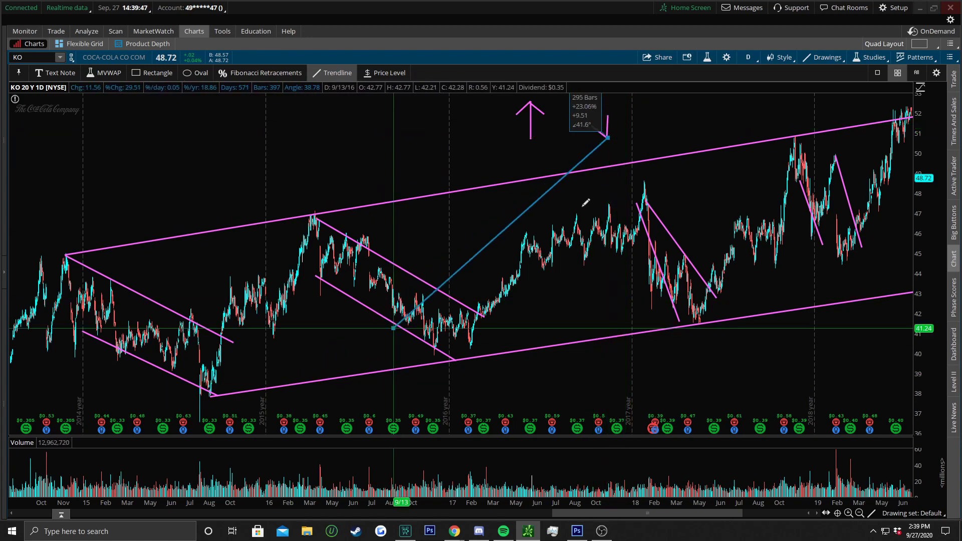
left_click(621, 125)
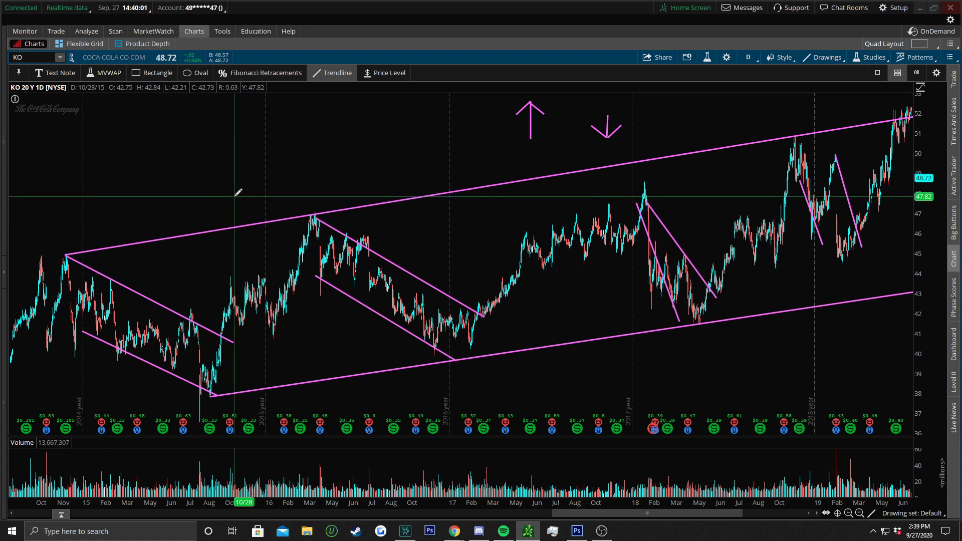
Step: Draw horizontal lines across the top and bottom of the late-2015 sideways range
left_click_drag(216, 282, 316, 282)
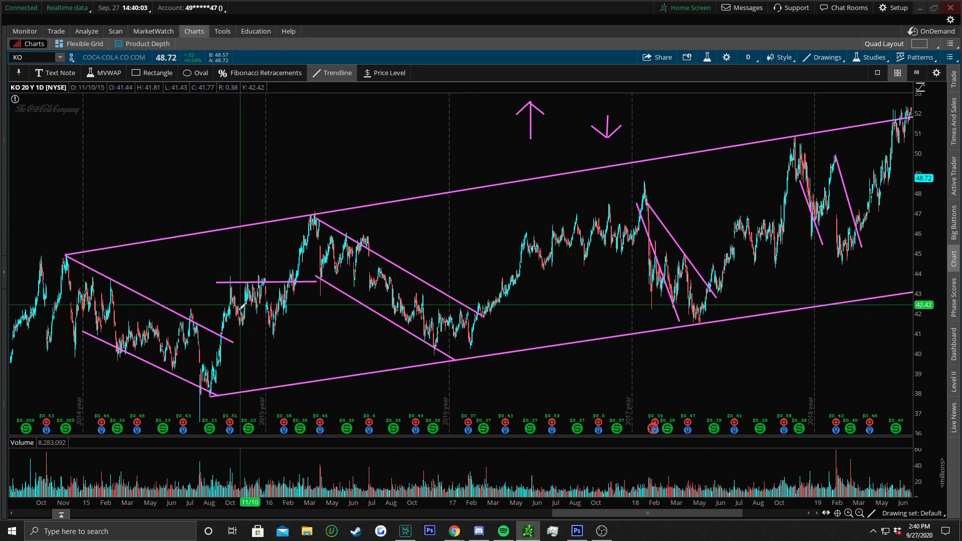
left_click_drag(227, 319, 312, 317)
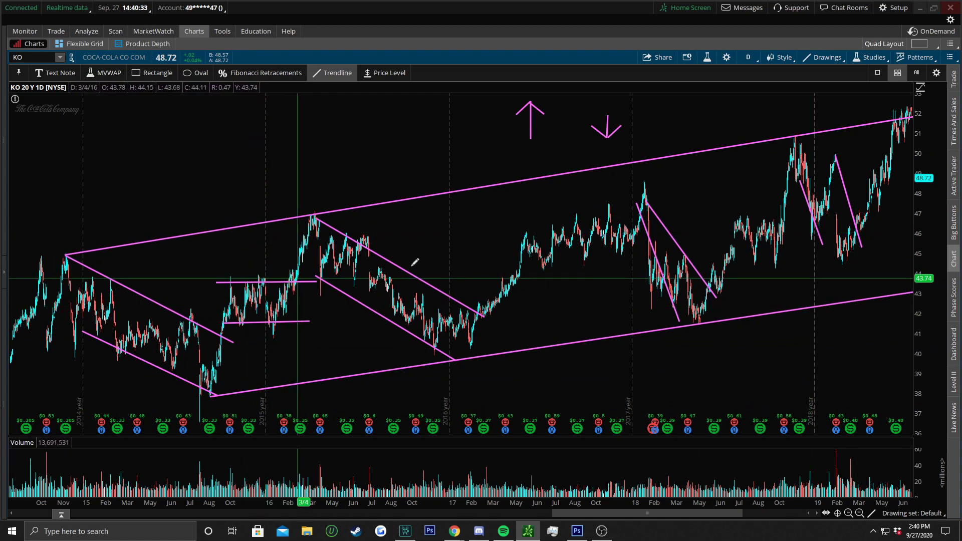
Step: Bracket the 2017 and mid-2018 sideways ranges with upper and lower horizontal lines
left_click_drag(519, 260, 627, 256)
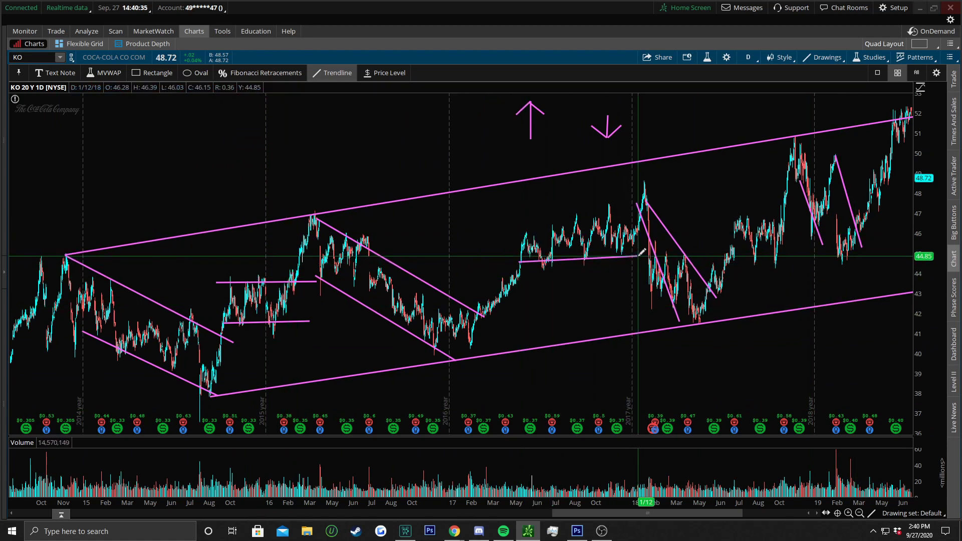
left_click_drag(523, 232, 652, 226)
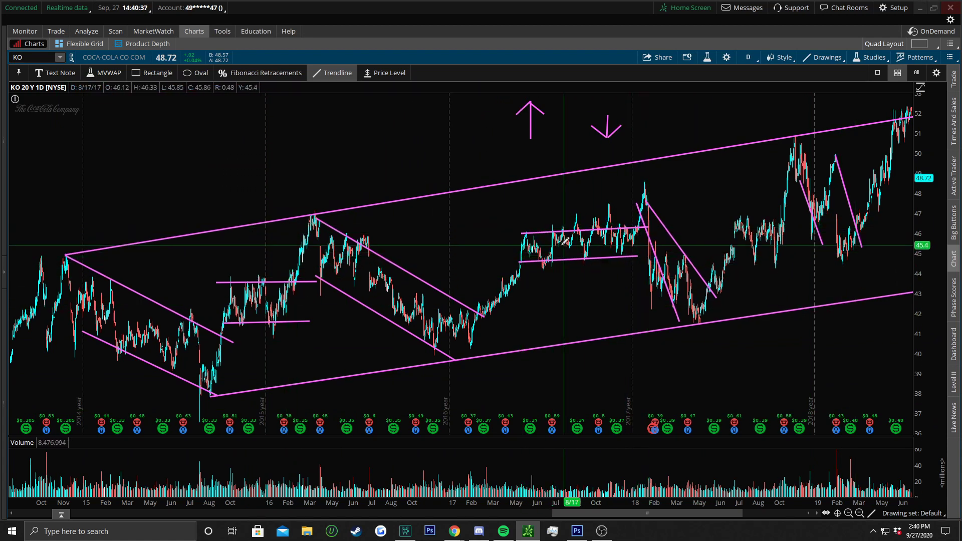
left_click_drag(732, 217, 811, 220)
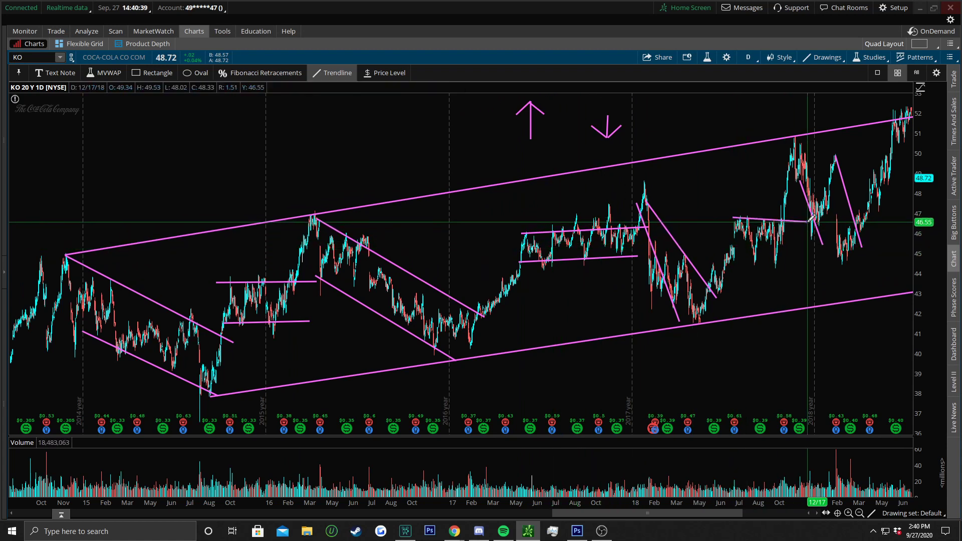
left_click_drag(733, 234, 796, 242)
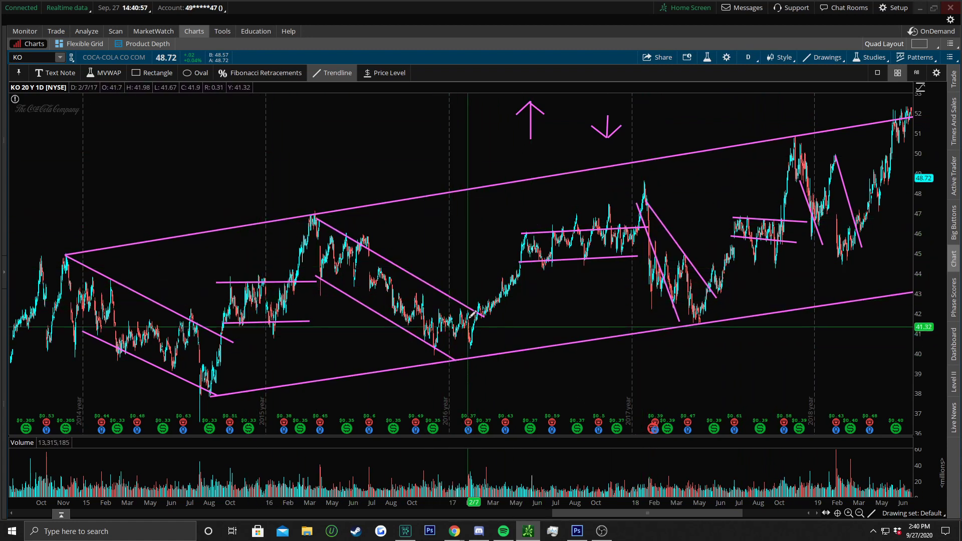
Step: Bracket the late-2016 base with horizontal lines, then zoom in on January–November 2015
left_click_drag(396, 311, 522, 311)
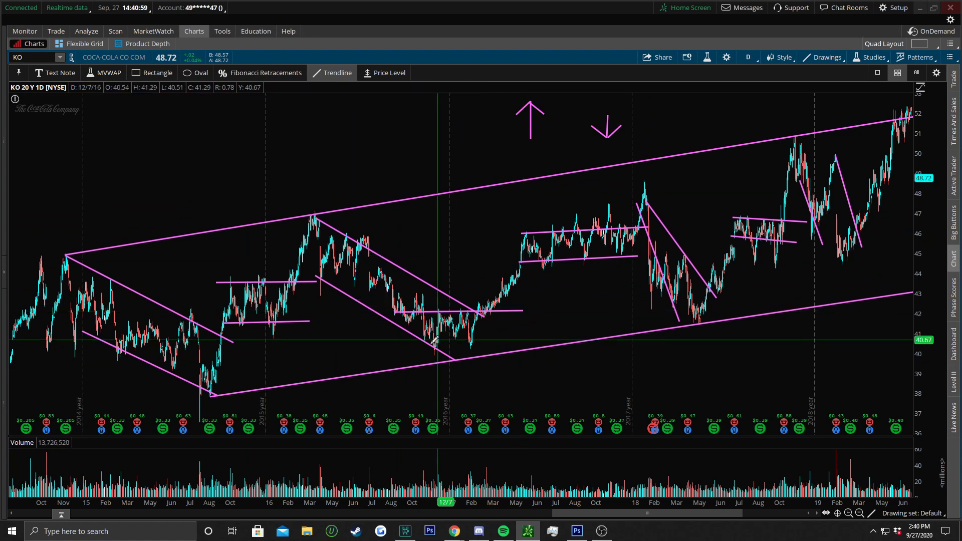
left_click_drag(409, 347, 538, 347)
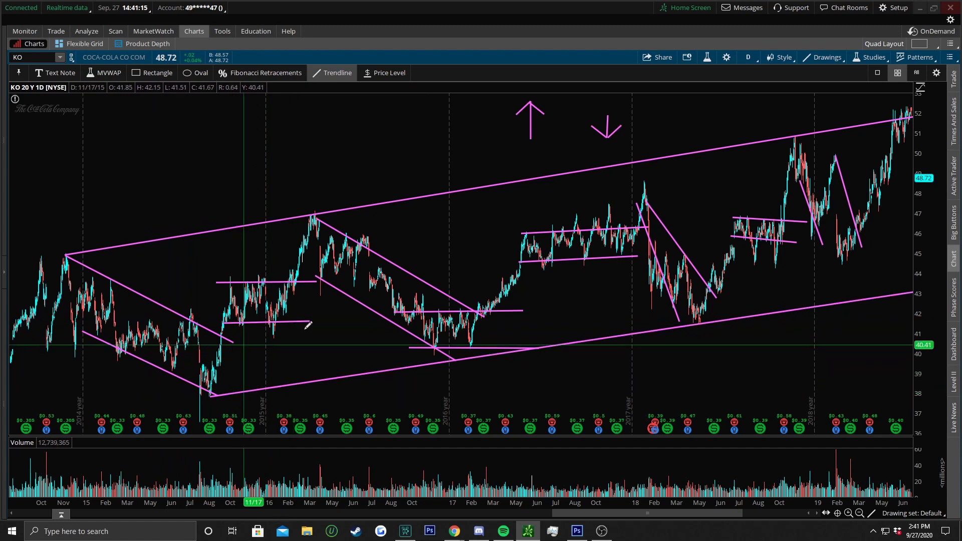
left_click_drag(237, 325, 237, 353)
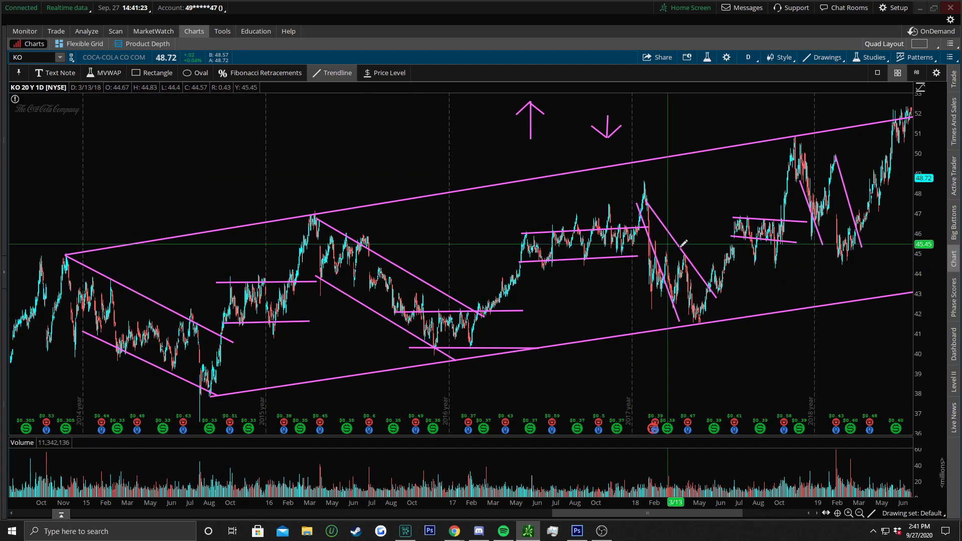
left_click_drag(248, 356, 77, 345)
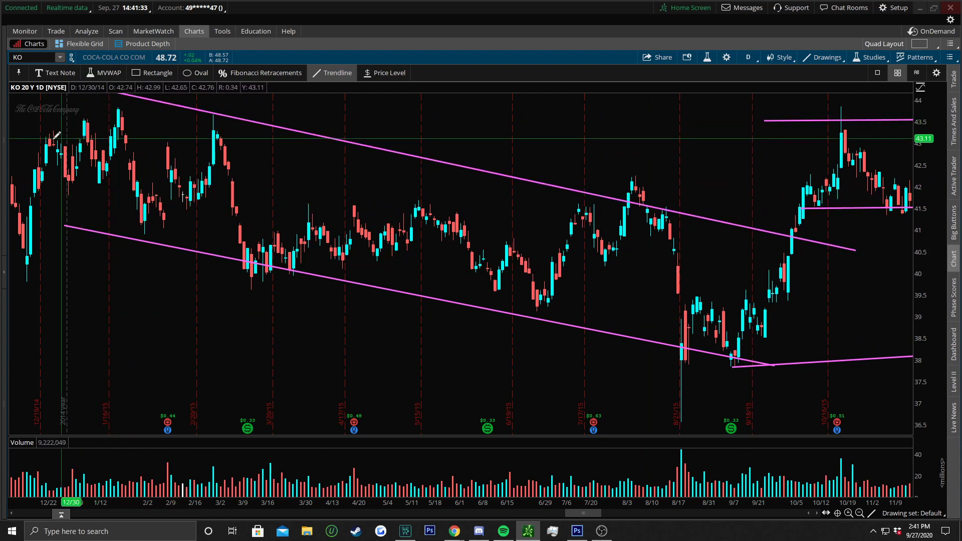
Step: Draw rising flag lines over the early-2015 move and the March–May 2015 channel
left_click_drag(42, 142, 238, 109)
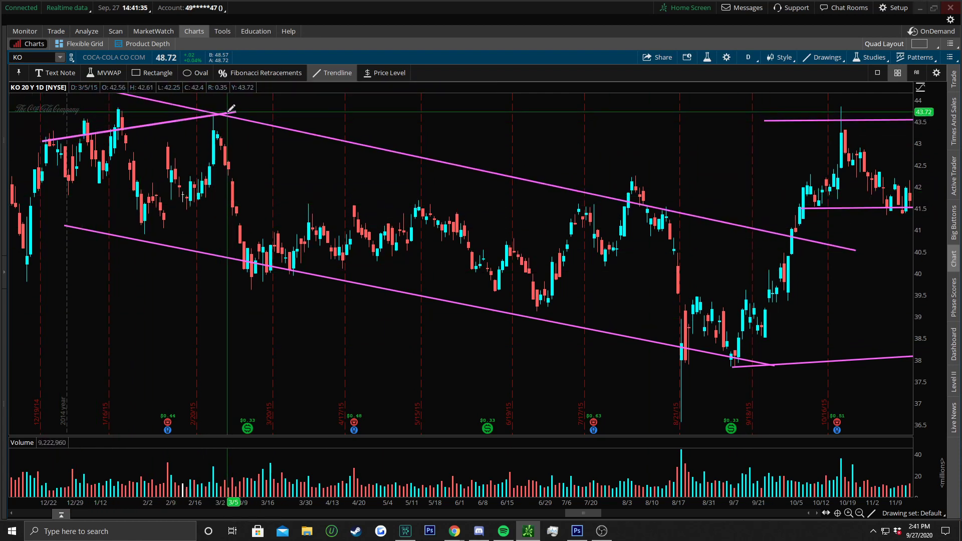
left_click_drag(146, 230, 268, 151)
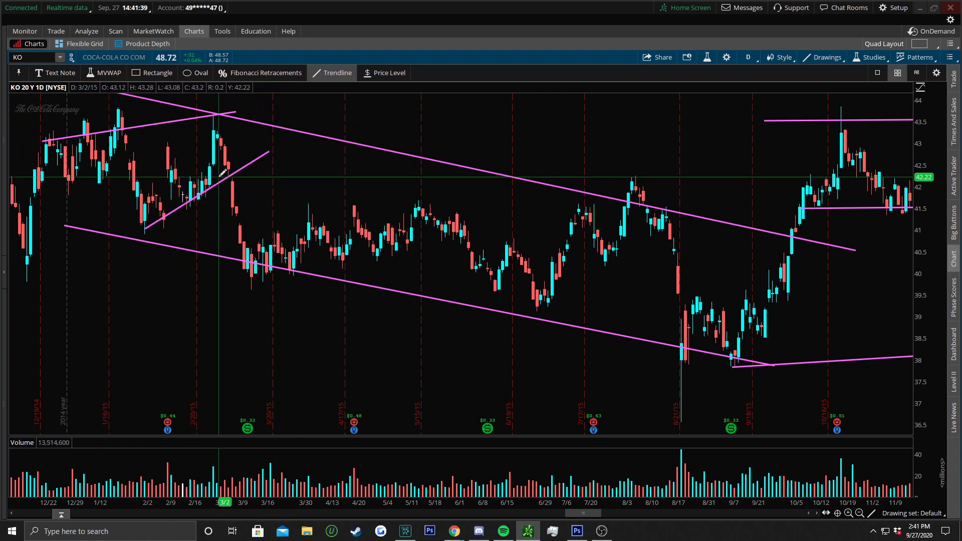
left_click_drag(245, 244, 473, 202)
left_click_drag(252, 273, 498, 236)
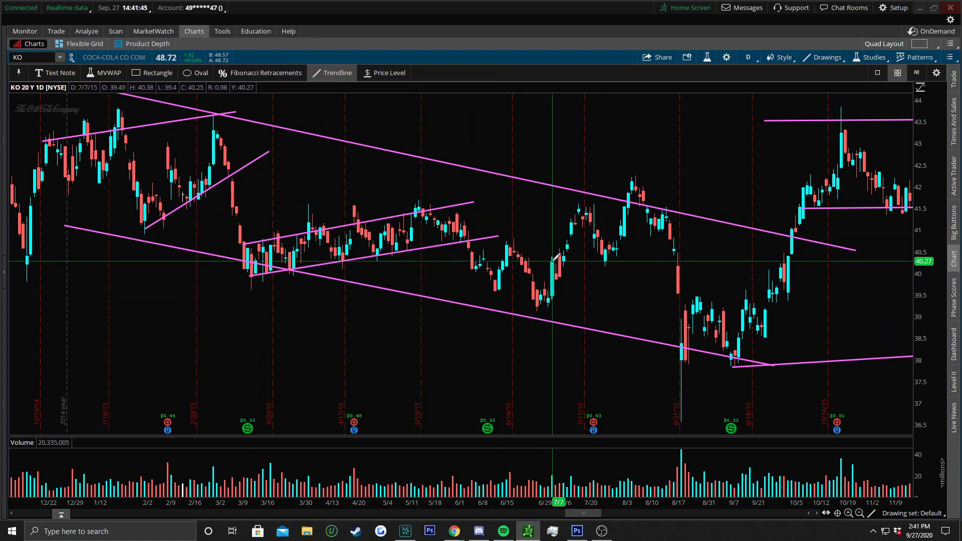
Step: Add the July–August rising channel lines and horizontal lines bracketing the late-August–September range
left_click_drag(666, 168, 570, 211)
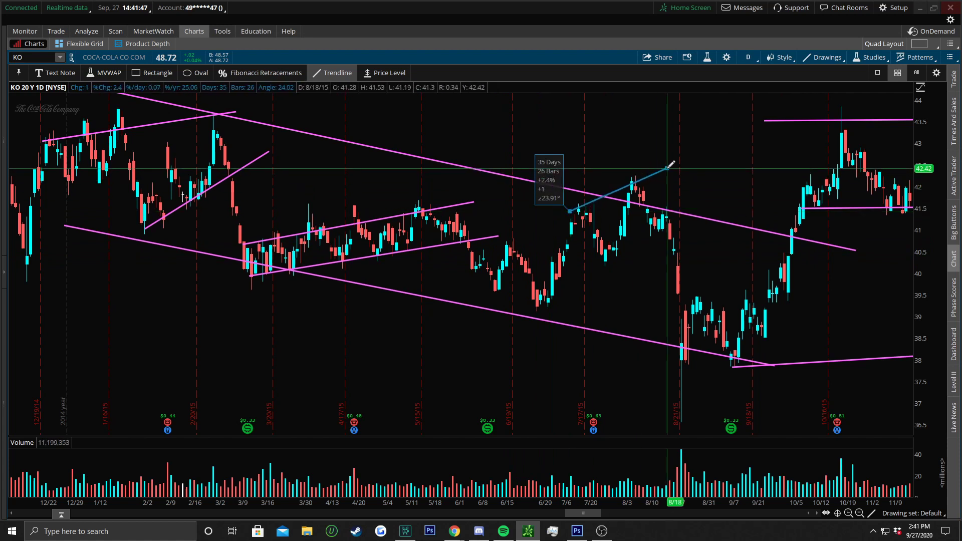
left_click_drag(562, 271, 715, 219)
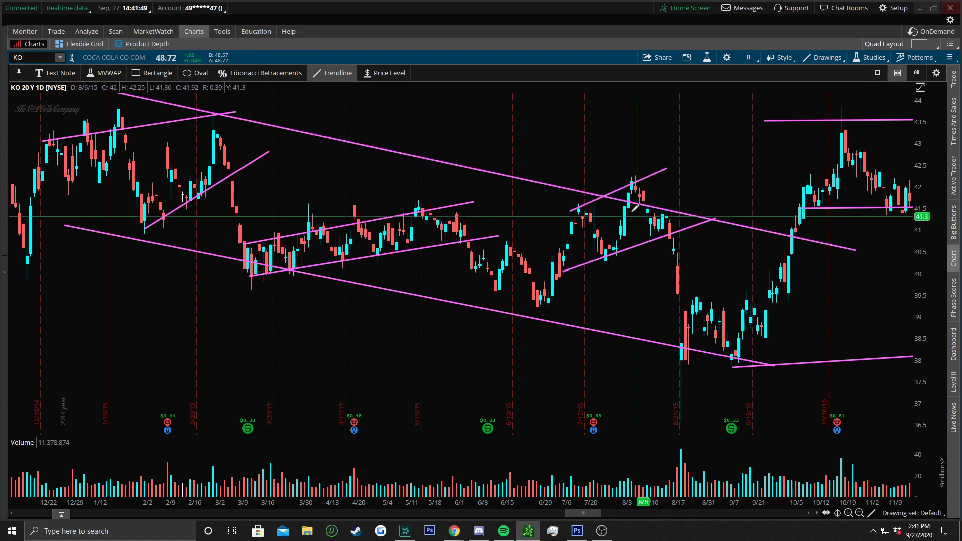
left_click_drag(679, 300, 809, 299)
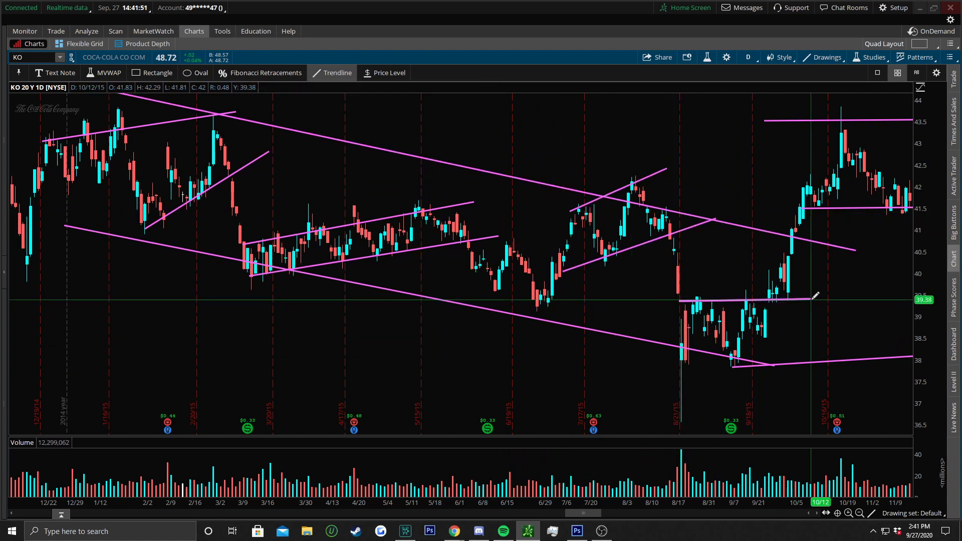
left_click_drag(682, 350, 852, 347)
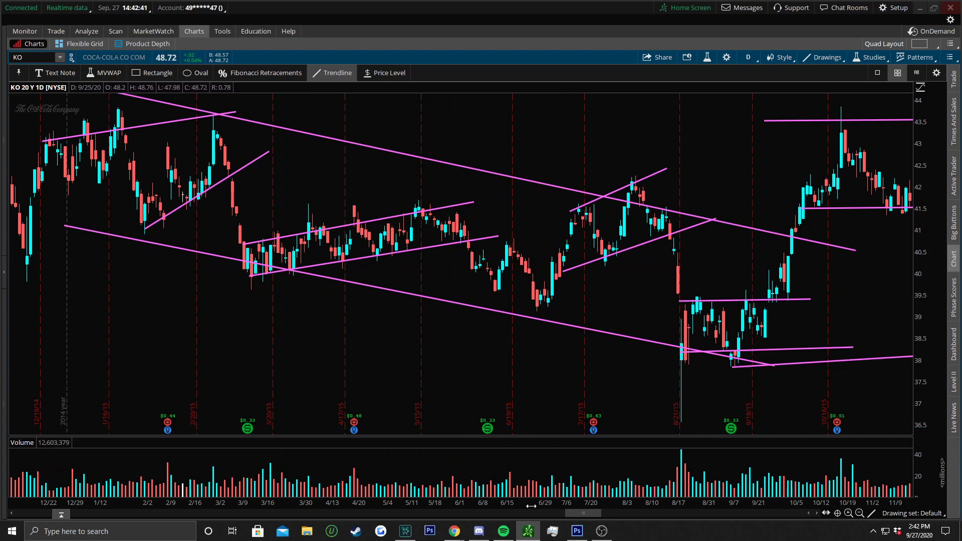
Step: Zoom the time axis out to show 2014 into 2020, then mark Feb 2019–Feb 2021
left_click_drag(574, 517, 747, 516)
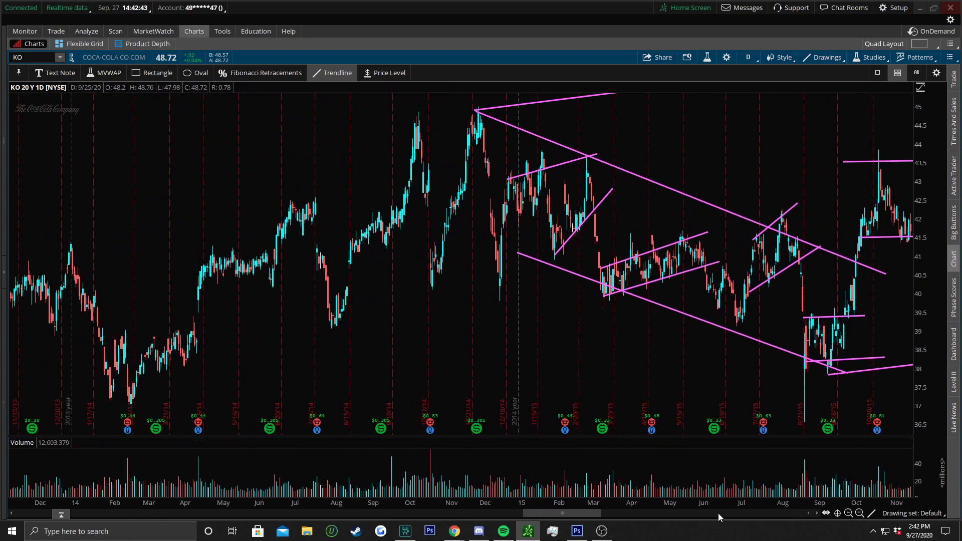
left_click_drag(582, 513, 517, 512)
left_click_drag(580, 505, 927, 492)
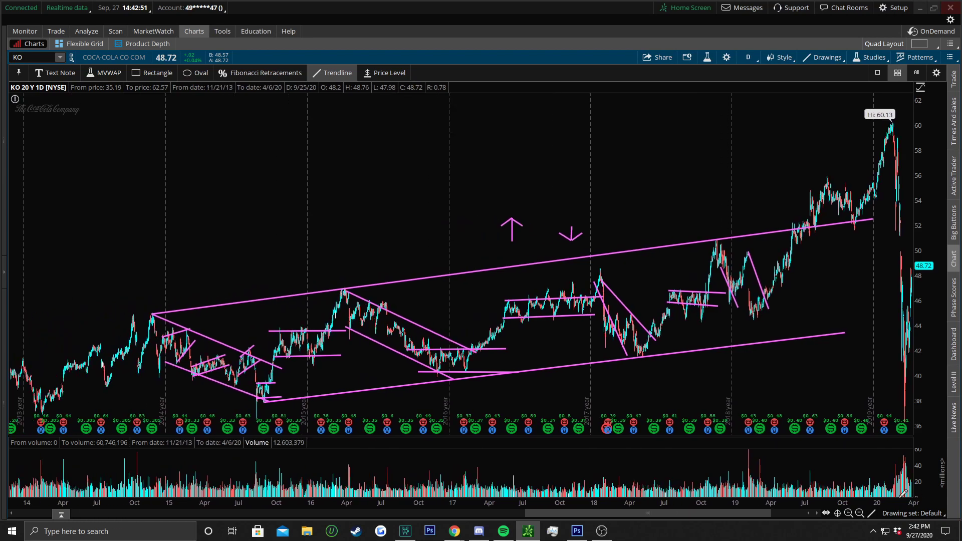
mouse_move(681, 512)
left_mouse_down()
mouse_move(636, 512)
mouse_move(678, 514)
left_mouse_up()
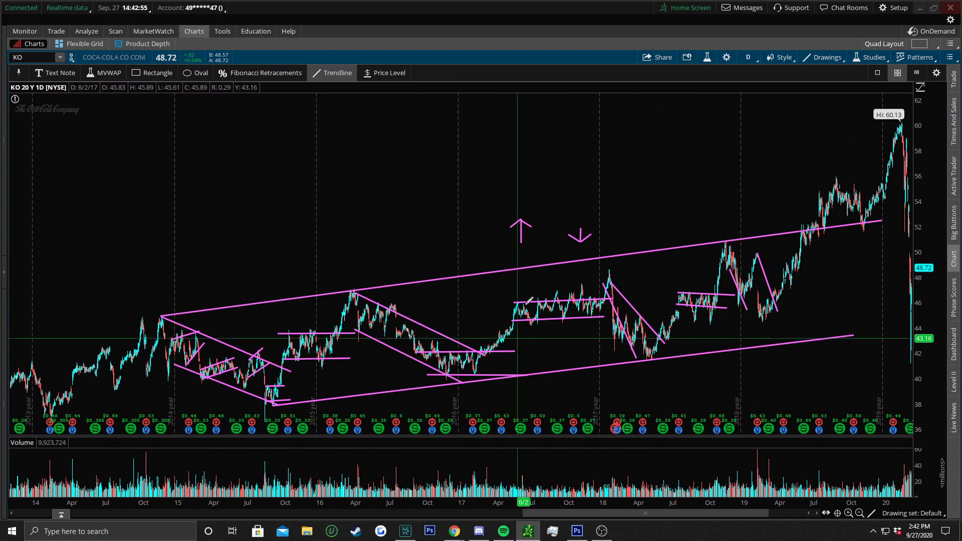
left_click_drag(551, 522, 587, 513)
left_click_drag(626, 297, 908, 297)
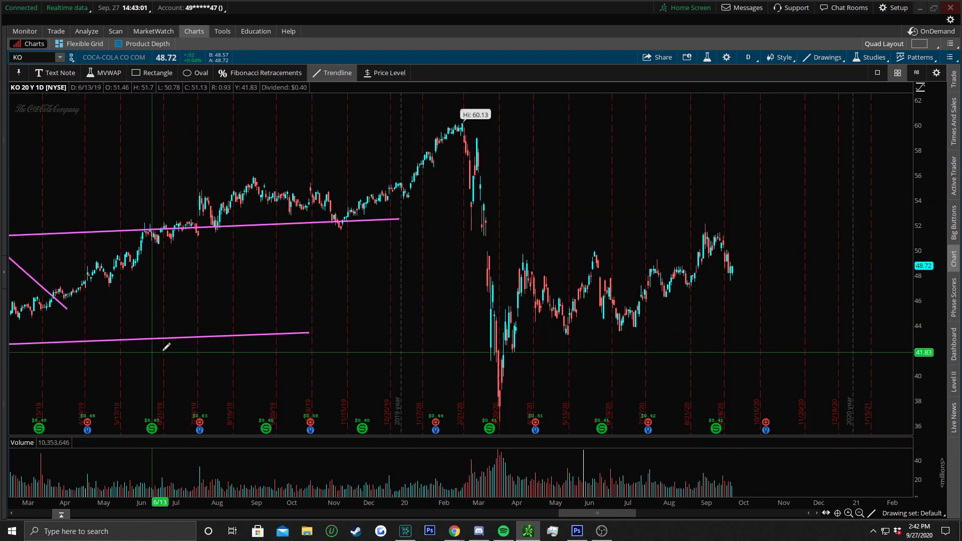
Step: Zoom in on mid-2019 through early 2021, then draw and remove a trial March 2020 trendline
mouse_move(451, 500)
left_mouse_down()
mouse_move(384, 488)
mouse_move(258, 365)
left_mouse_up()
mouse_move(344, 405)
left_mouse_down()
mouse_move(732, 250)
mouse_move(739, 237)
mouse_move(633, 326)
left_mouse_up()
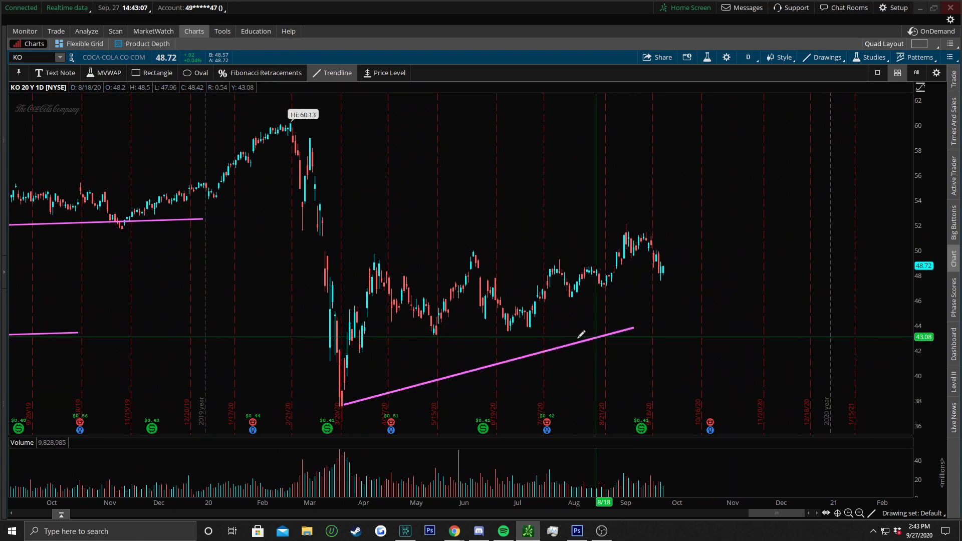
right_click(559, 347)
left_click(618, 341)
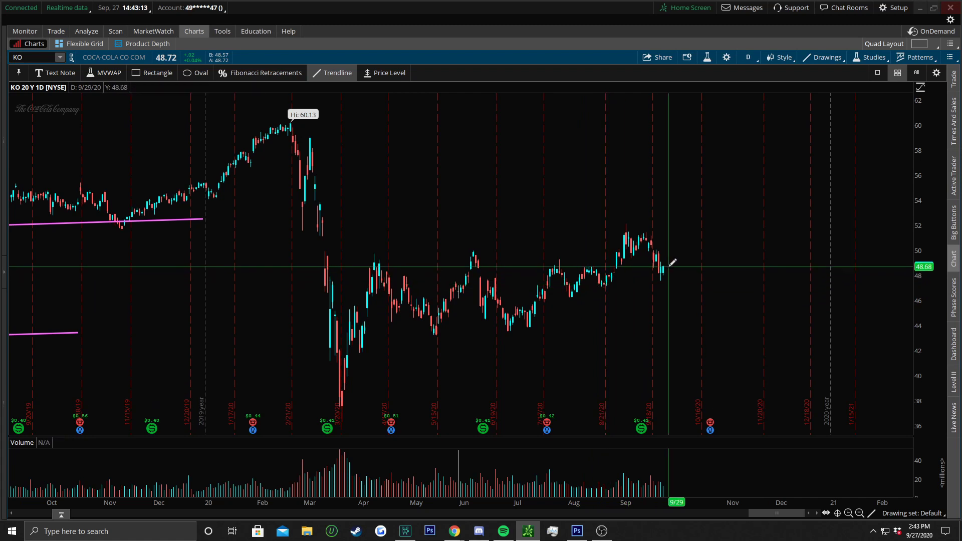
Step: Draw and delete a trendline on the late-September decline, leaving 2020 undrawn
mouse_move(657, 252)
left_mouse_down()
mouse_move(674, 284)
mouse_move(455, 315)
left_mouse_up()
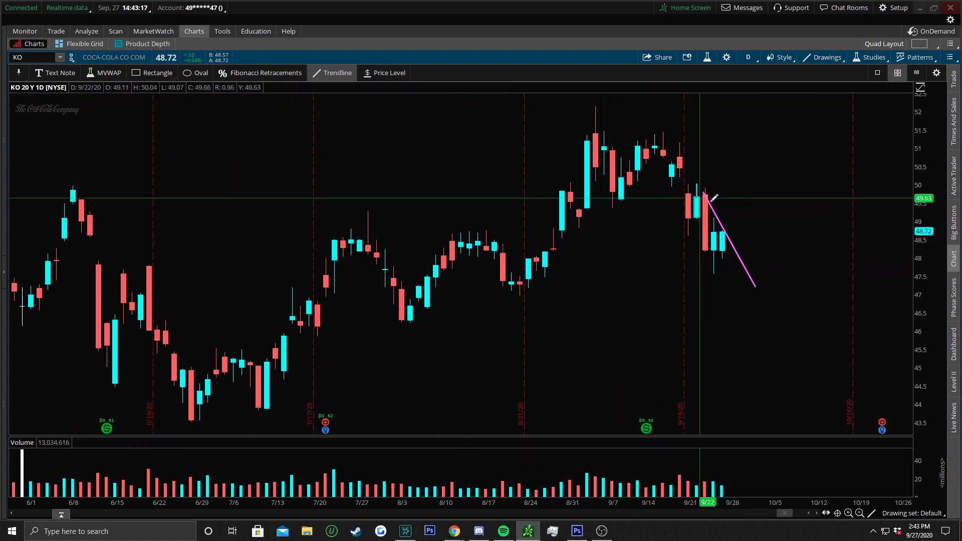
right_click(721, 227)
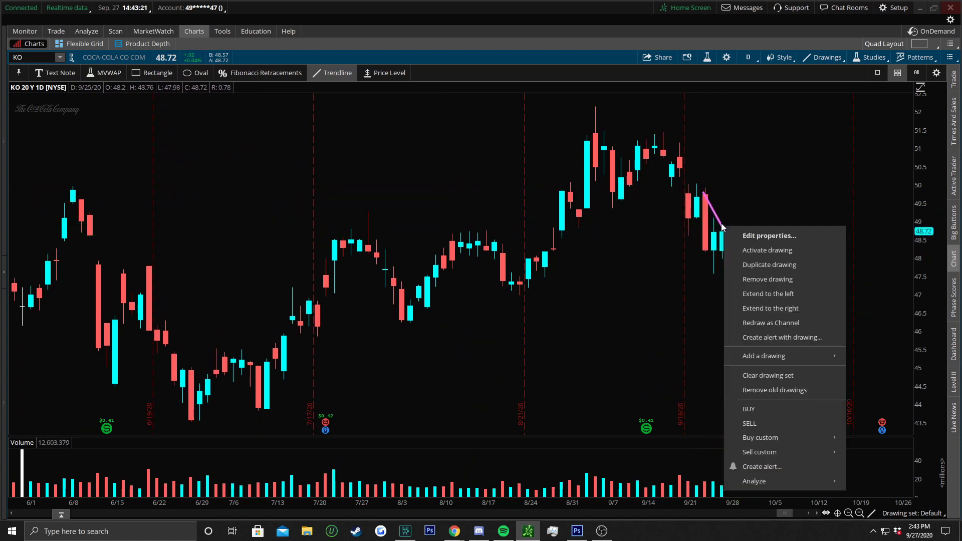
left_click(753, 282)
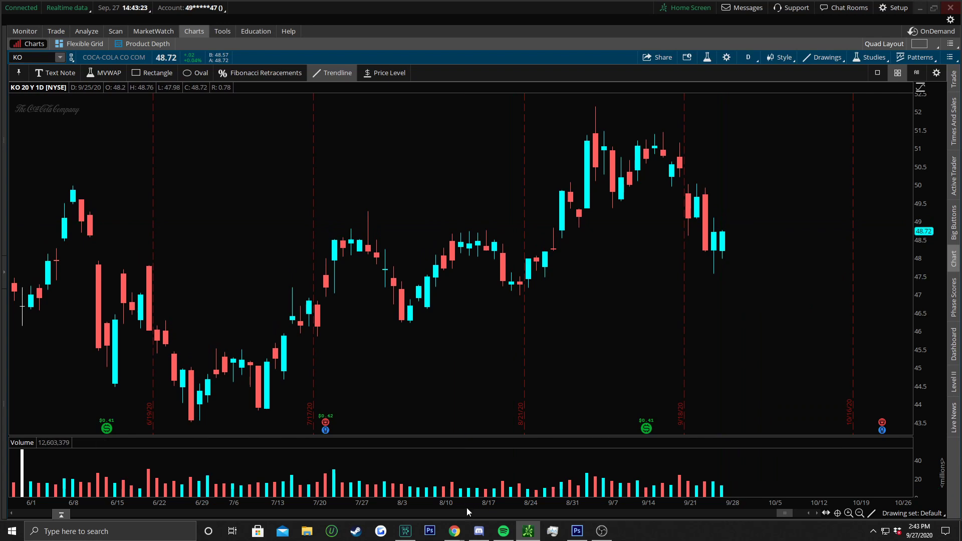
scroll(466, 511, "down", 5)
scroll(301, 401, "up", 2)
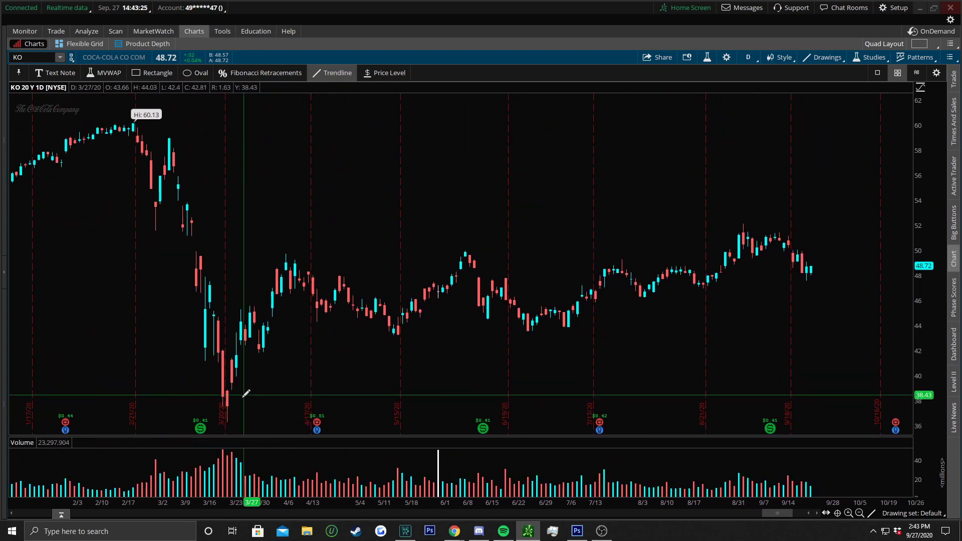
Step: Draw the uptrend line from the March 2020 low and circle that low with an oval
mouse_move(229, 405)
left_mouse_down()
mouse_move(894, 249)
mouse_move(854, 239)
mouse_move(861, 258)
left_mouse_up()
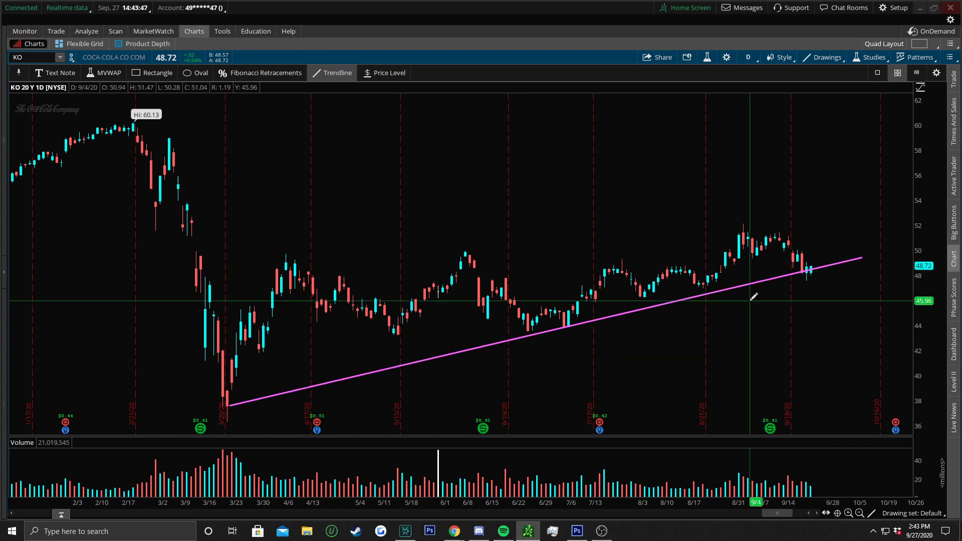
left_click(201, 73)
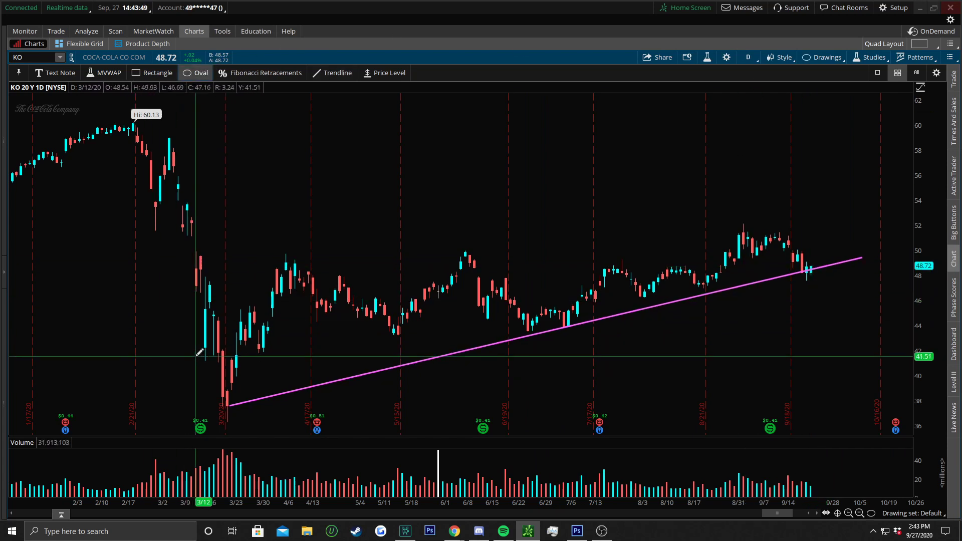
left_click(230, 399)
Step: Circle the late-June and early-July trendline touches, deleting the stray 9/24 oval
left_click(815, 274)
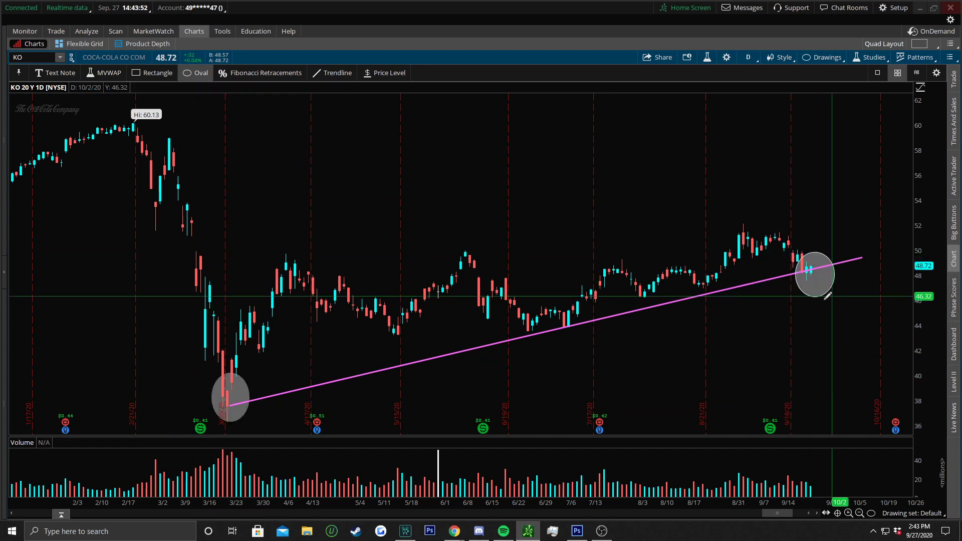
right_click(812, 264)
left_click(845, 317)
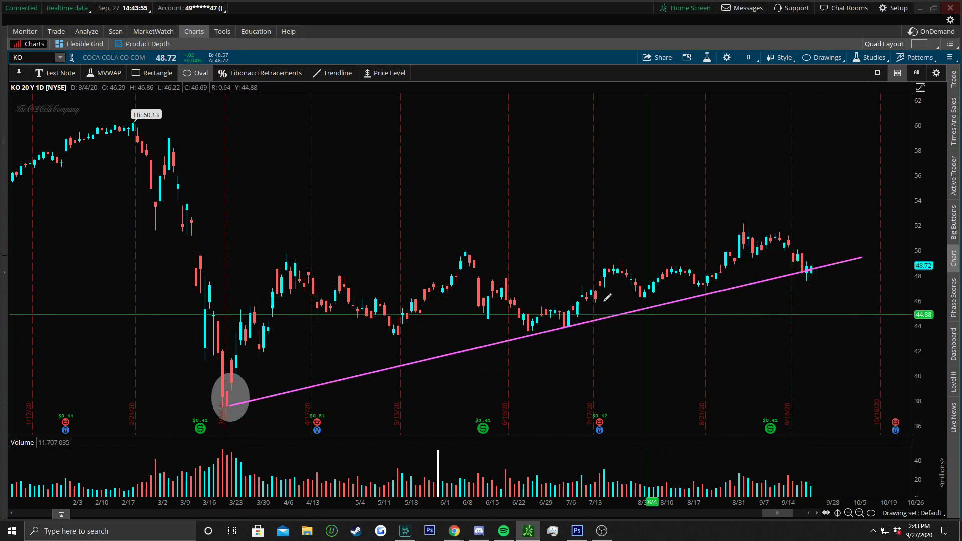
left_click(531, 330)
left_click(573, 327)
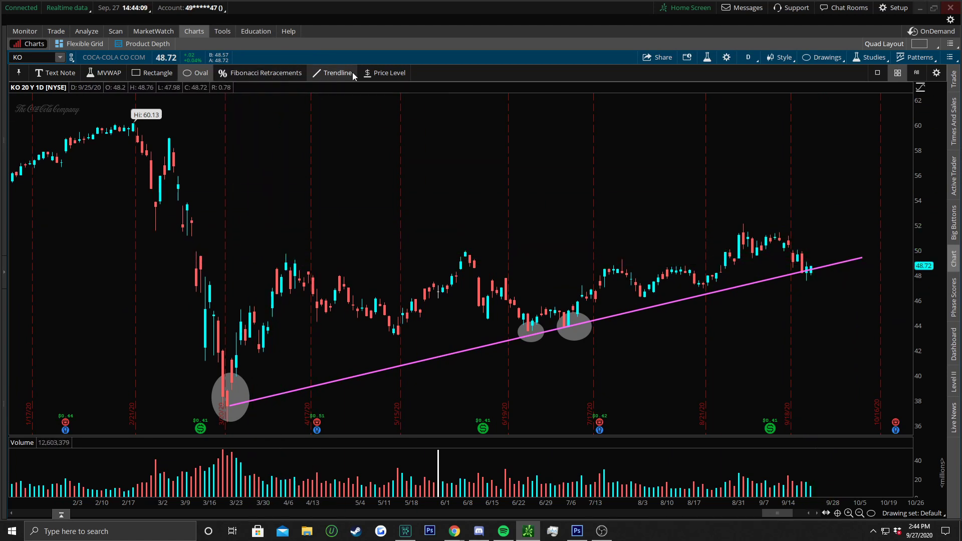
Step: Add dashed price levels at 48.6, 52.12 and 49.6, and oval the latest trendline candles
left_click(386, 74)
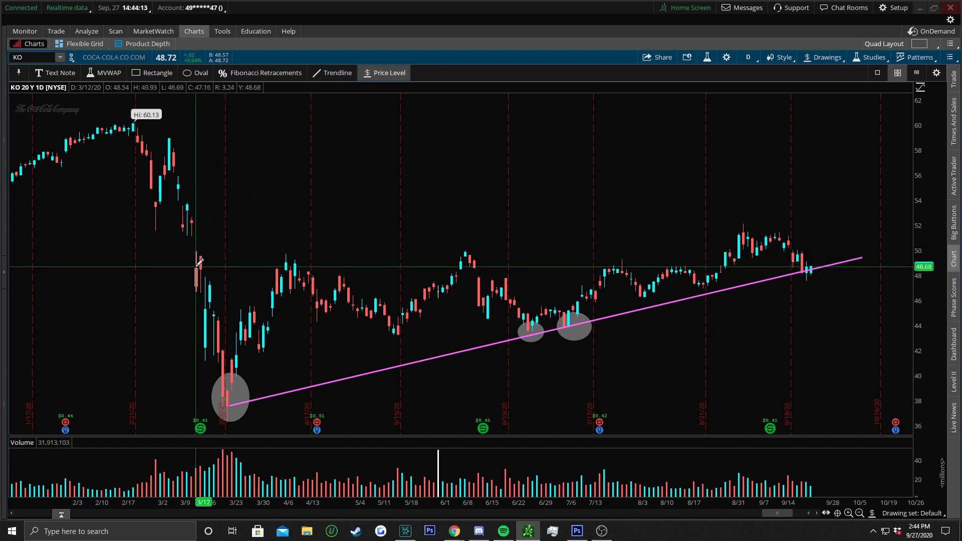
left_click(199, 267)
left_click(196, 223)
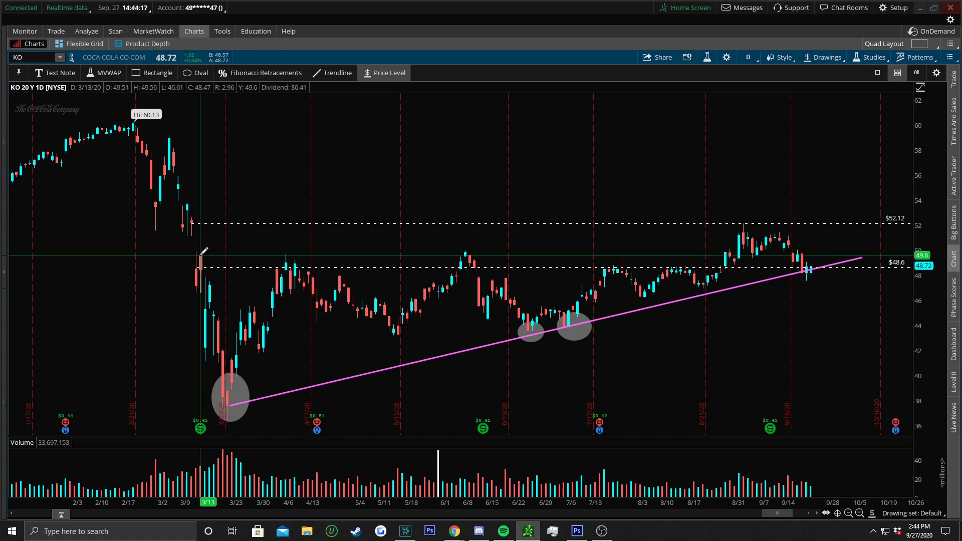
left_click(199, 255)
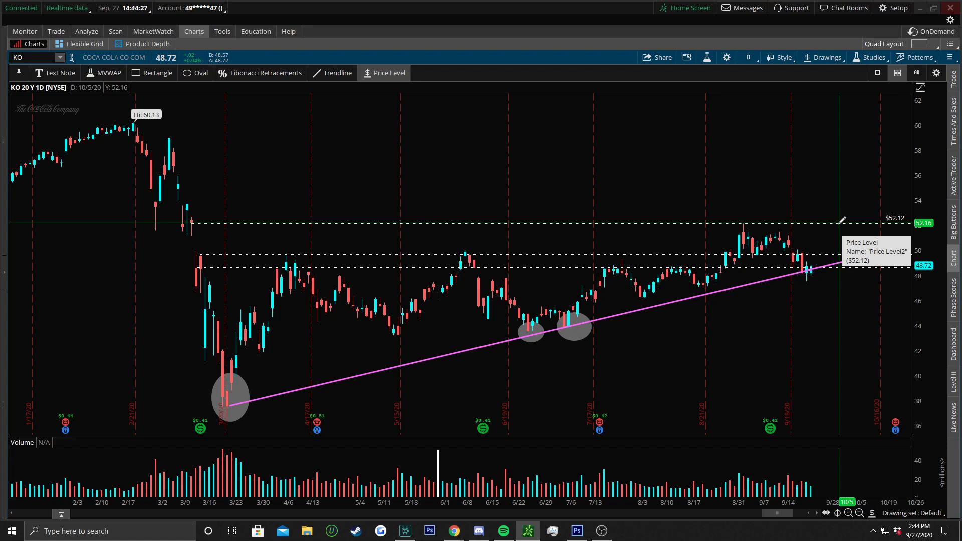
left_click(192, 74)
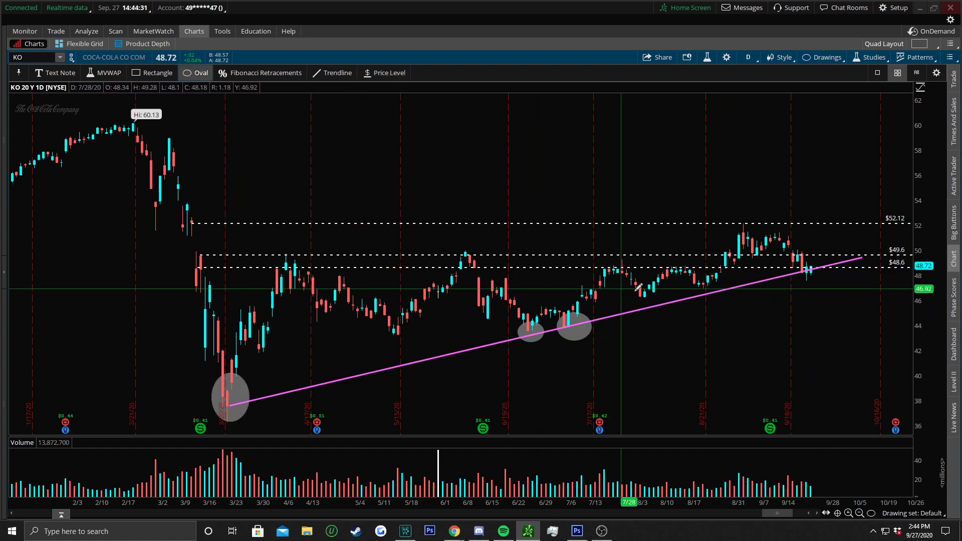
left_click_drag(781, 261, 847, 298)
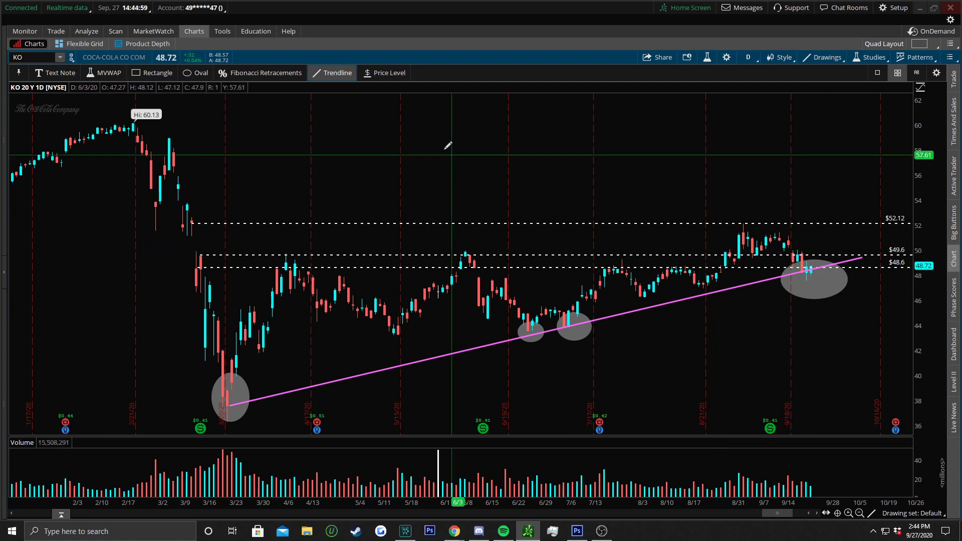
Step: Draw an upper trendline from the 3/12 high at 49.64 to 51.52 on 10/5
left_click(344, 74)
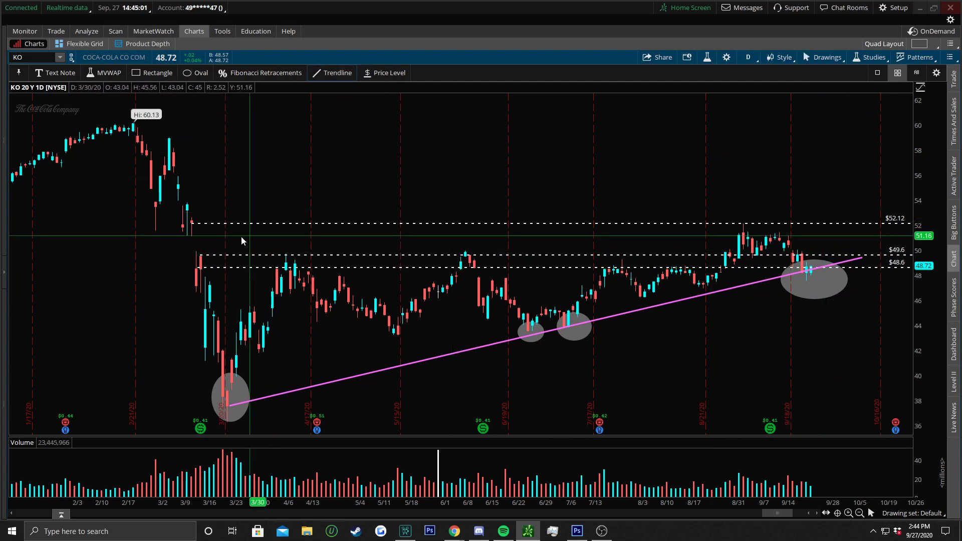
left_click_drag(198, 254, 840, 230)
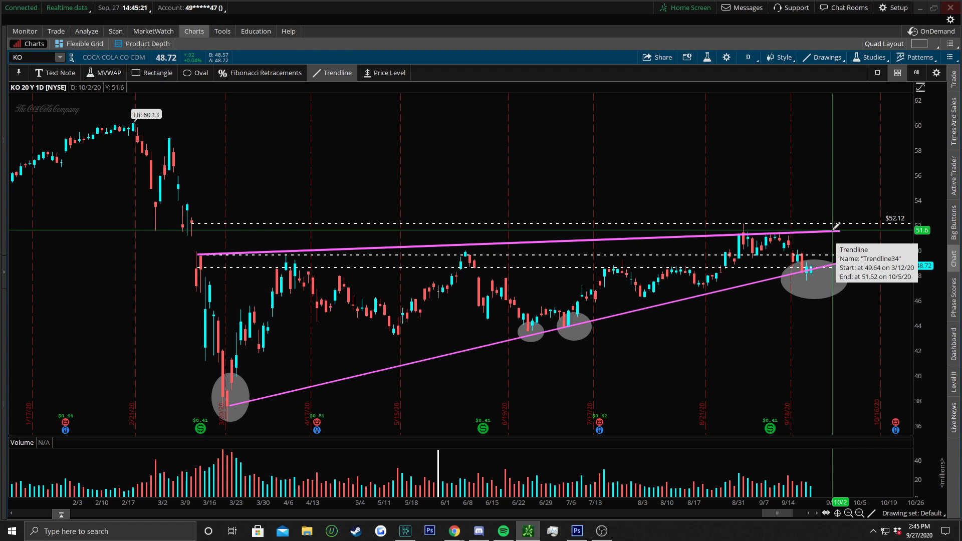
Step: Switch the chart to 90 D : 1h and add a price level at 49.32
left_click(748, 57)
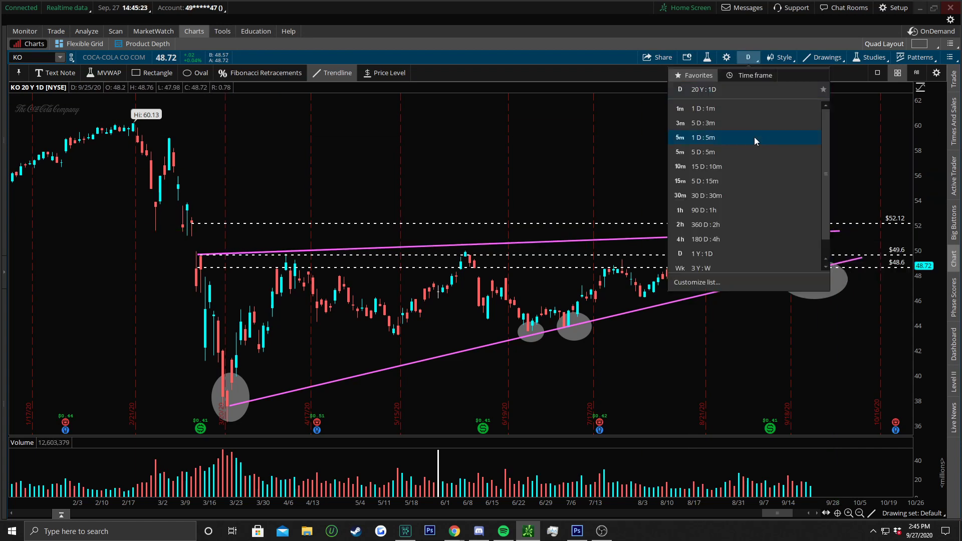
left_click(723, 210)
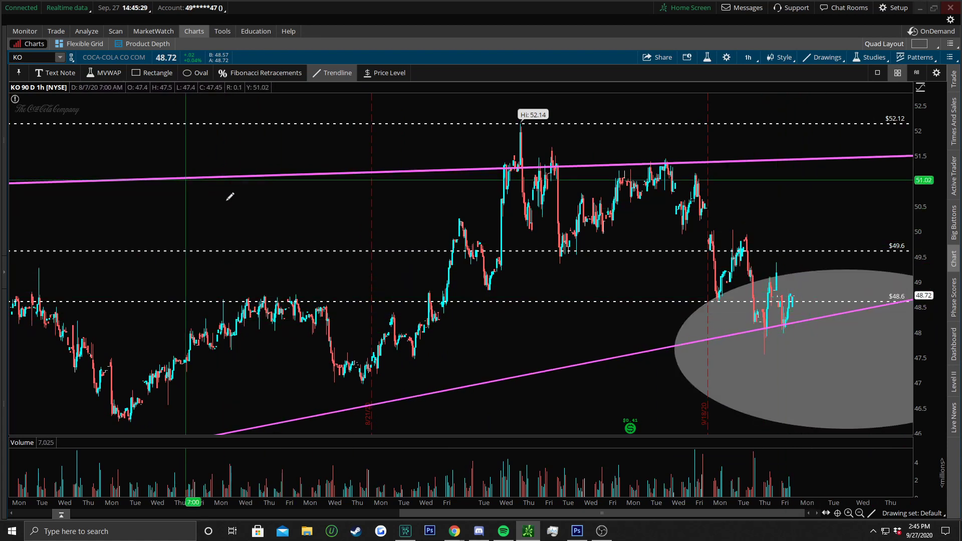
left_click(381, 81)
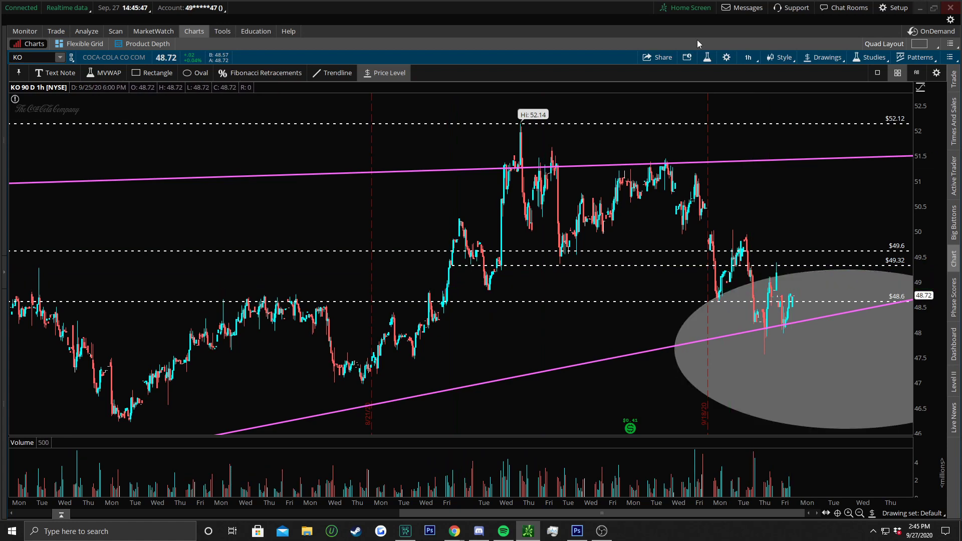
Step: View the 30 D : 30m chart with a wider range, then return to the 20-year daily chart
left_click(747, 59)
left_click(736, 197)
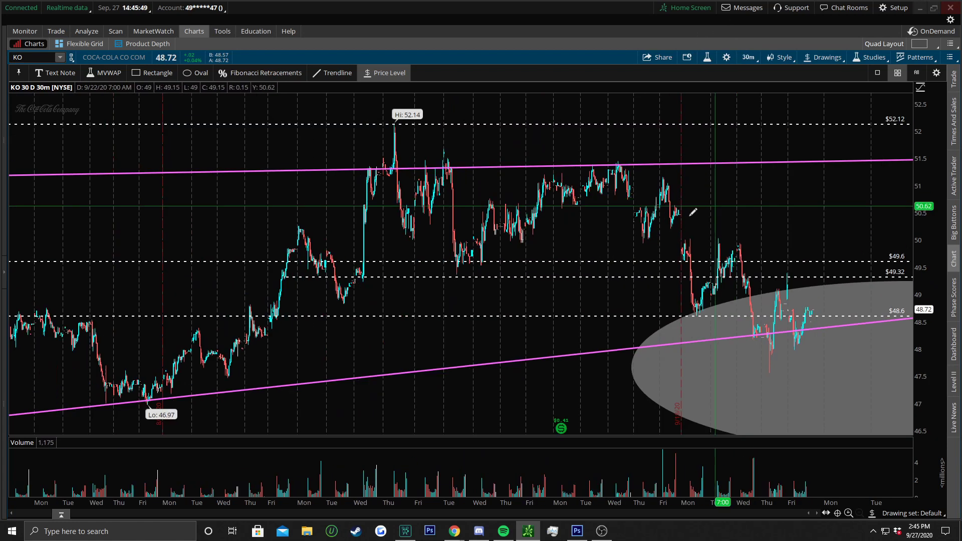
scroll(455, 322, "up", 3)
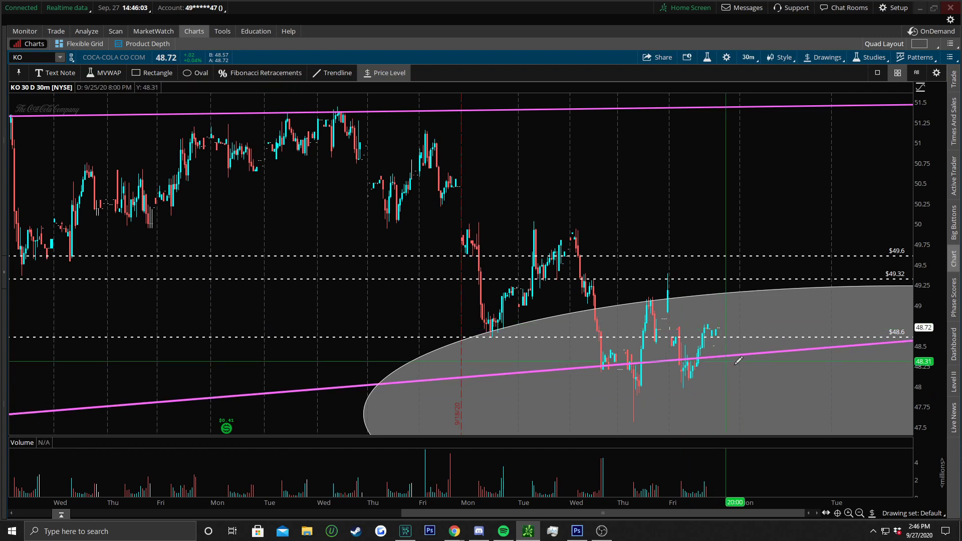
left_click_drag(626, 501, 511, 523)
left_click(748, 57)
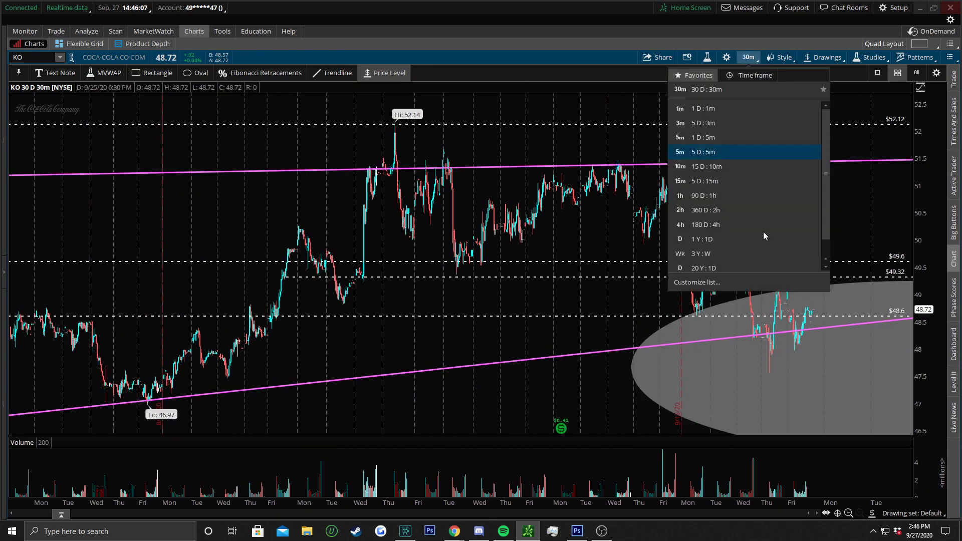
left_click(736, 254)
Step: Zoom to 2014–2020 and add price levels at 52.97 and 50.76
left_click_drag(781, 271, 172, 281)
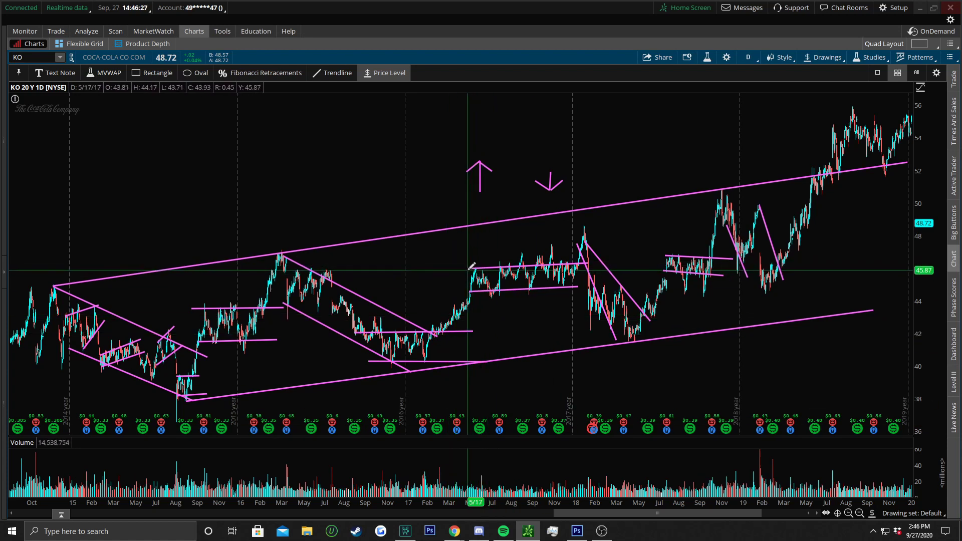
left_click(300, 154)
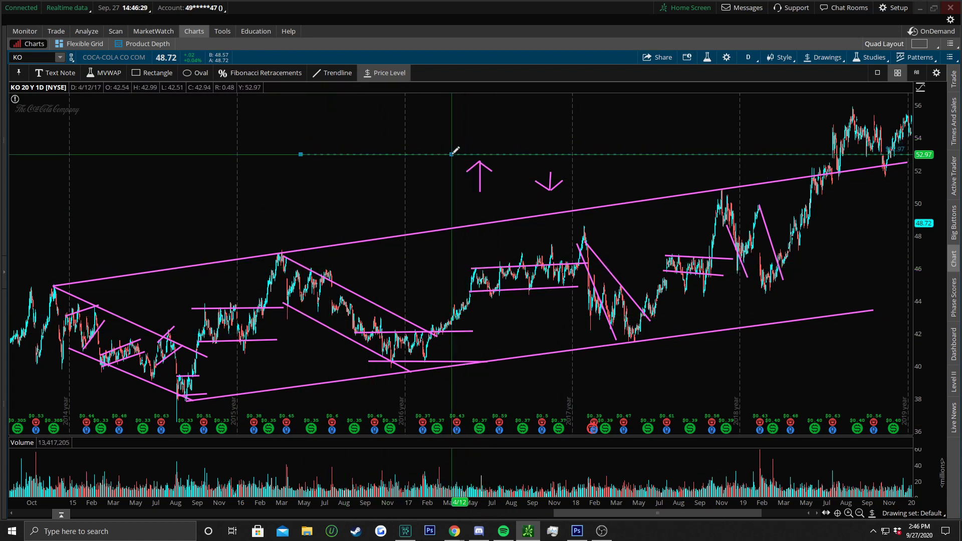
left_click(627, 190)
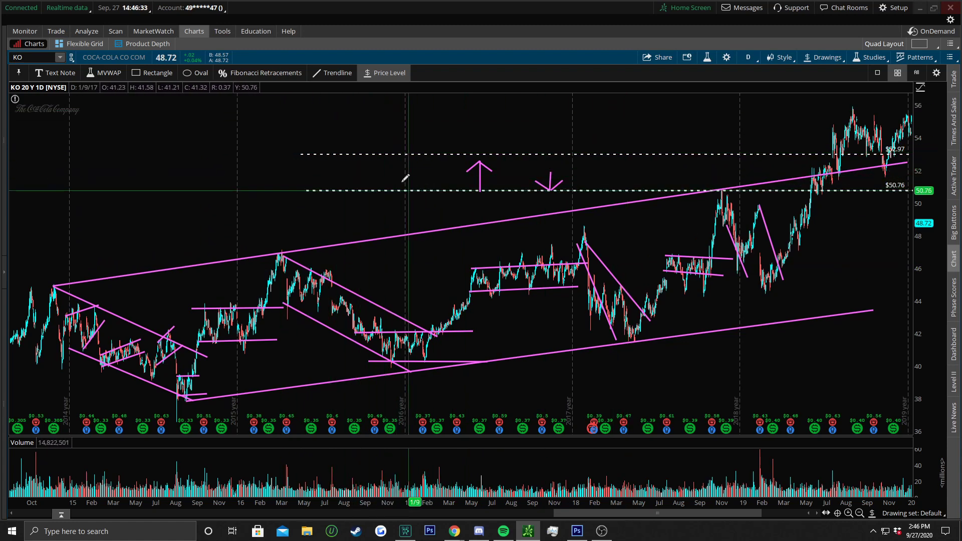
Step: Draw an up-right breakout arrow with trendlines, capped by a horizontal line above 52.97
left_click(344, 75)
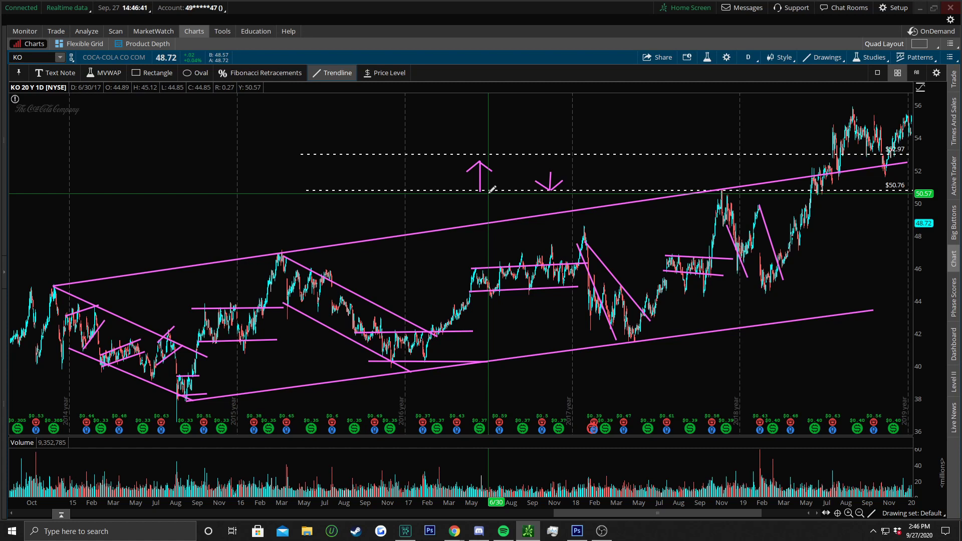
left_click_drag(514, 153, 557, 110)
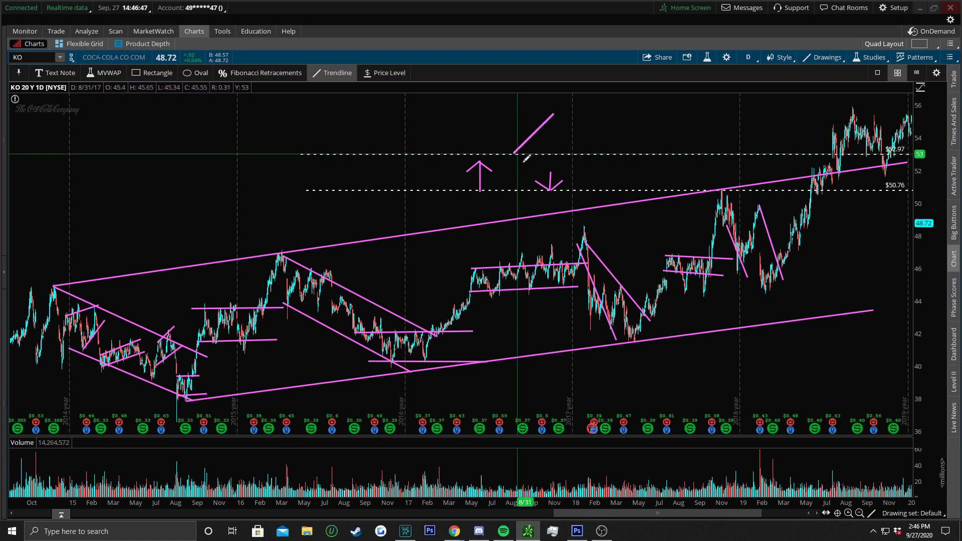
mouse_move(516, 134)
left_mouse_down()
mouse_move(553, 115)
mouse_move(554, 144)
left_mouse_up()
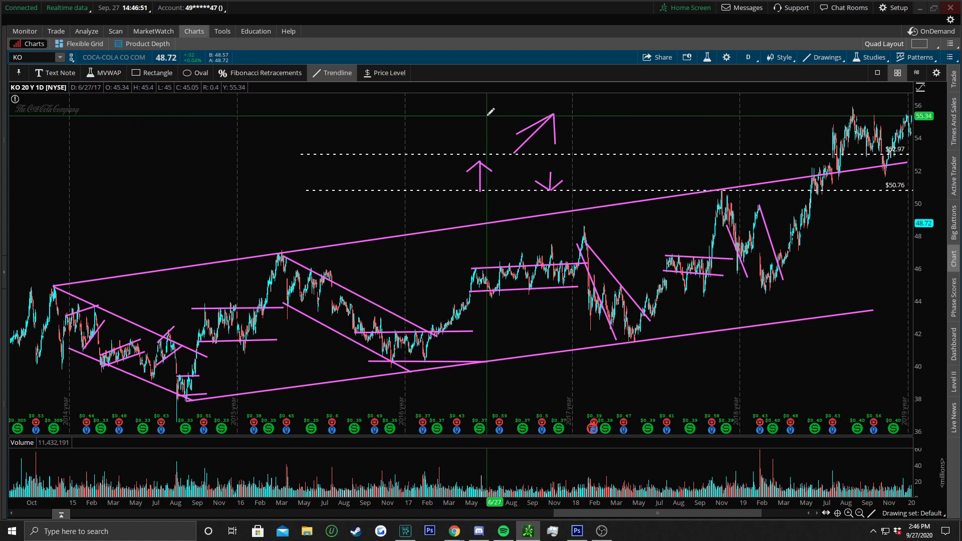
left_click_drag(479, 111, 633, 111)
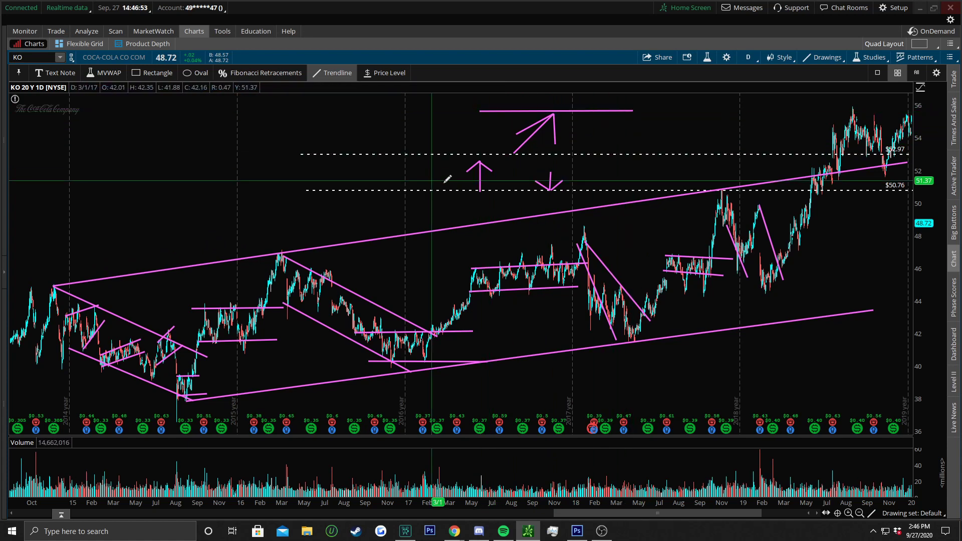